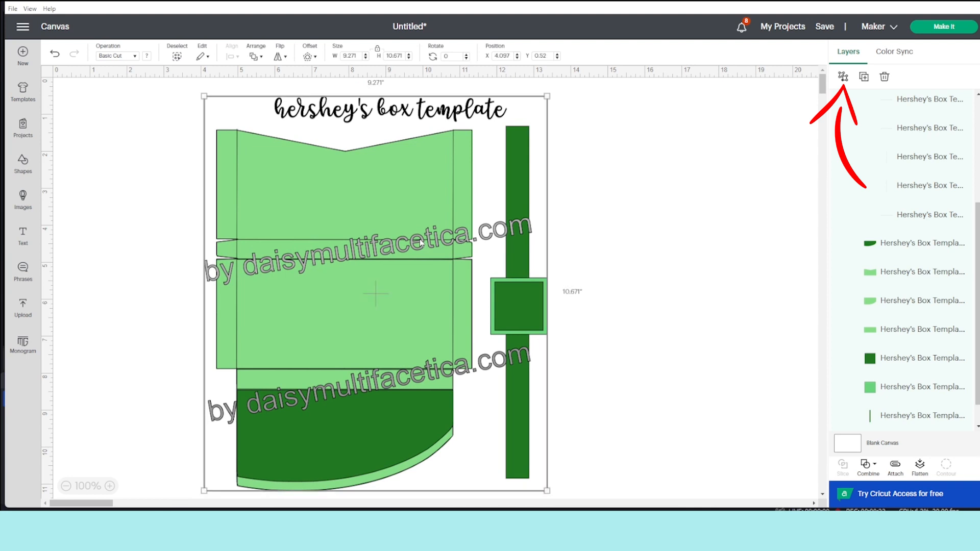
Step: Ungroup the Hershey's box template and delete its title and both website watermarks
left_click(843, 76)
left_click(653, 184)
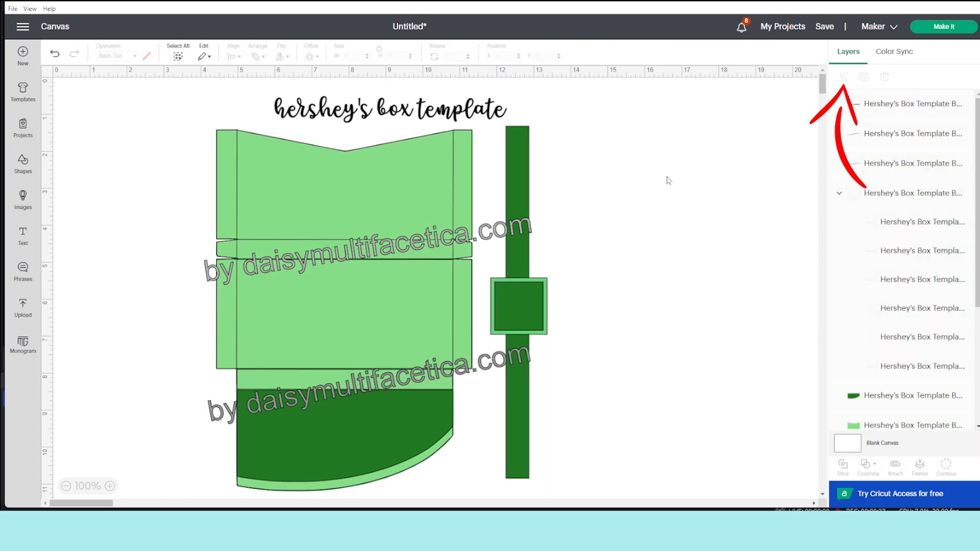
left_click(486, 117)
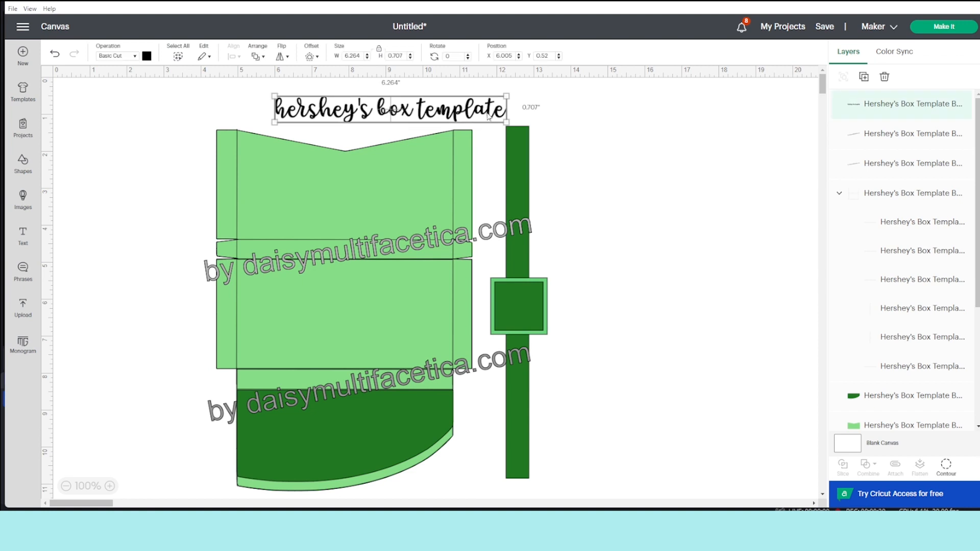
key("Delete")
left_click(386, 253)
key("Delete")
left_click(466, 370)
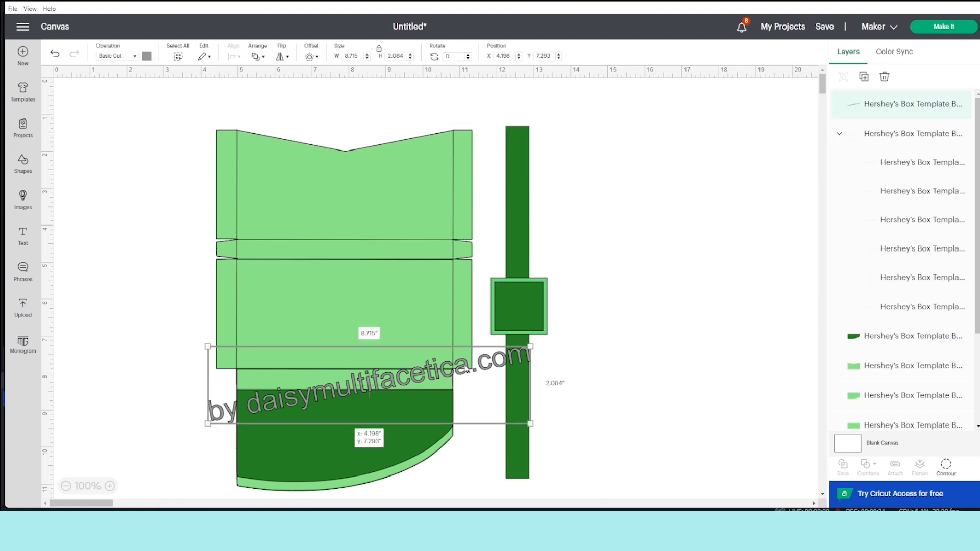
key("Delete")
Step: Move the long strip and its squares away from the box pieces, and scale the box pieces together to 9.25 in high
left_click_drag(649, 463, 495, 112)
left_click_drag(516, 263, 644, 258)
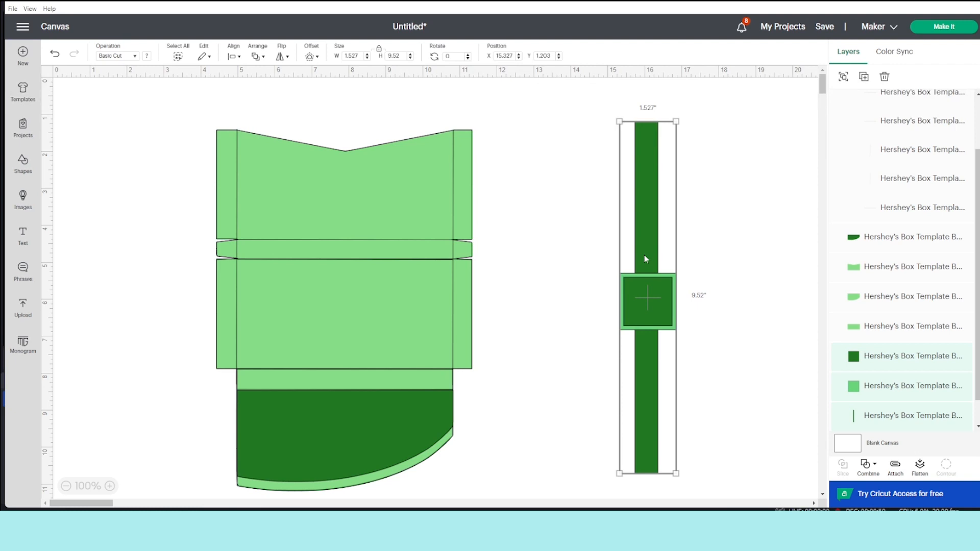
left_click_drag(197, 115, 503, 499)
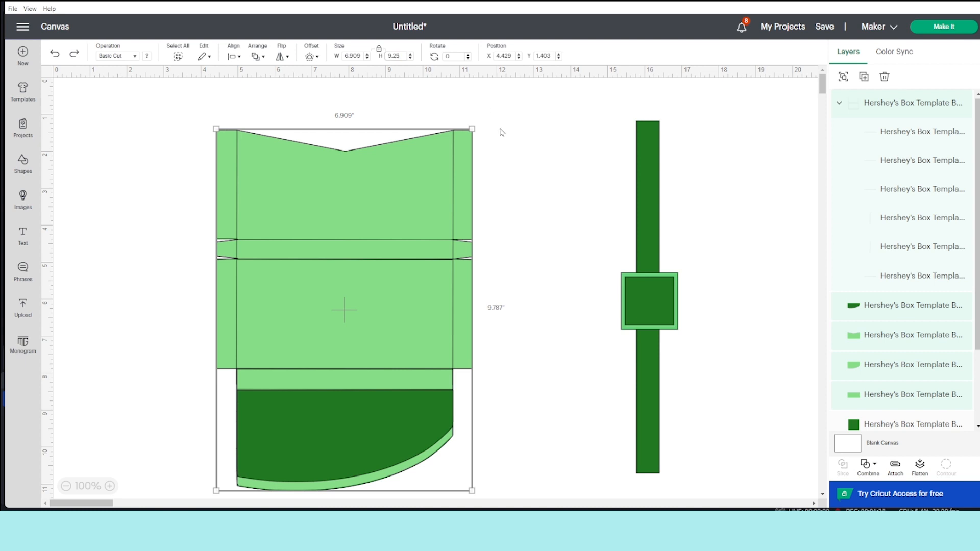
key("Return")
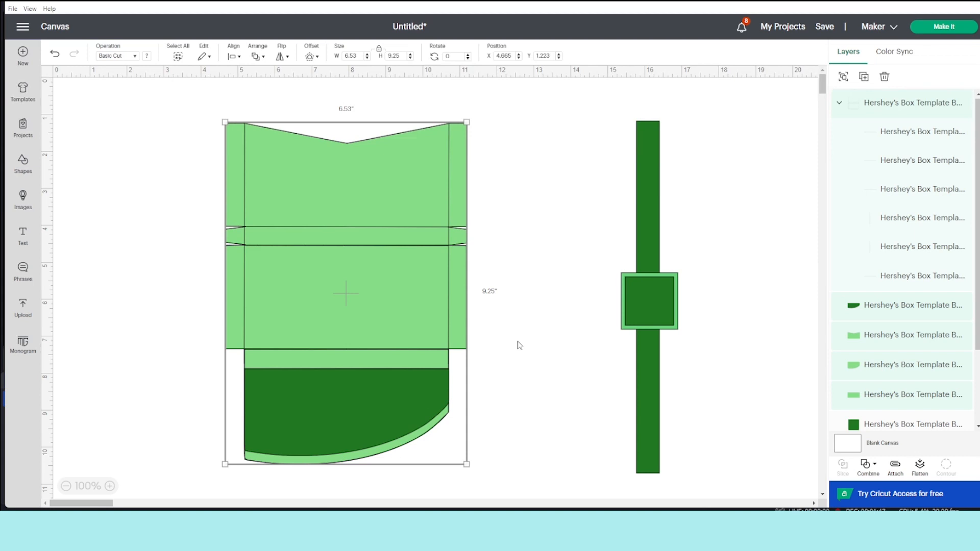
Step: Change the operation of the box's fold-line group from Basic Cut to Score
left_click(444, 232)
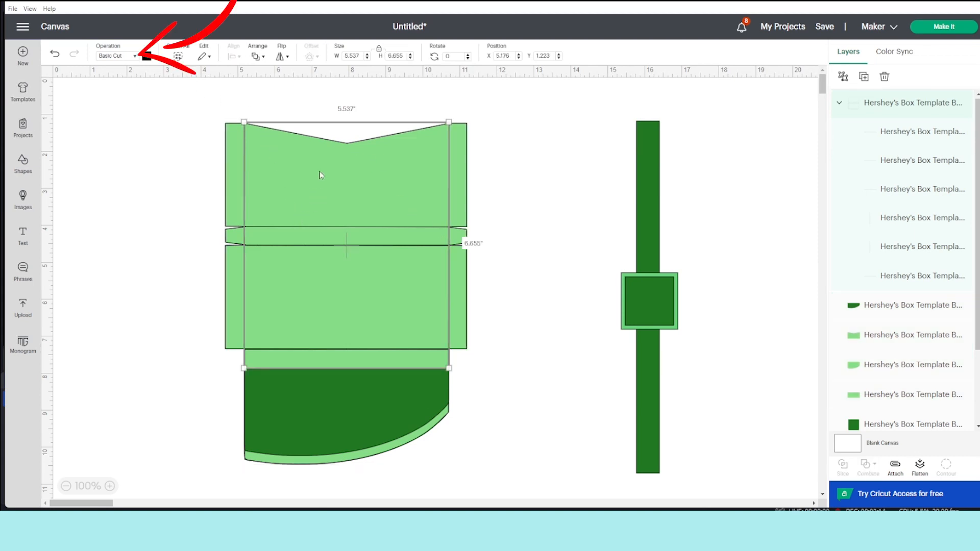
left_click(136, 57)
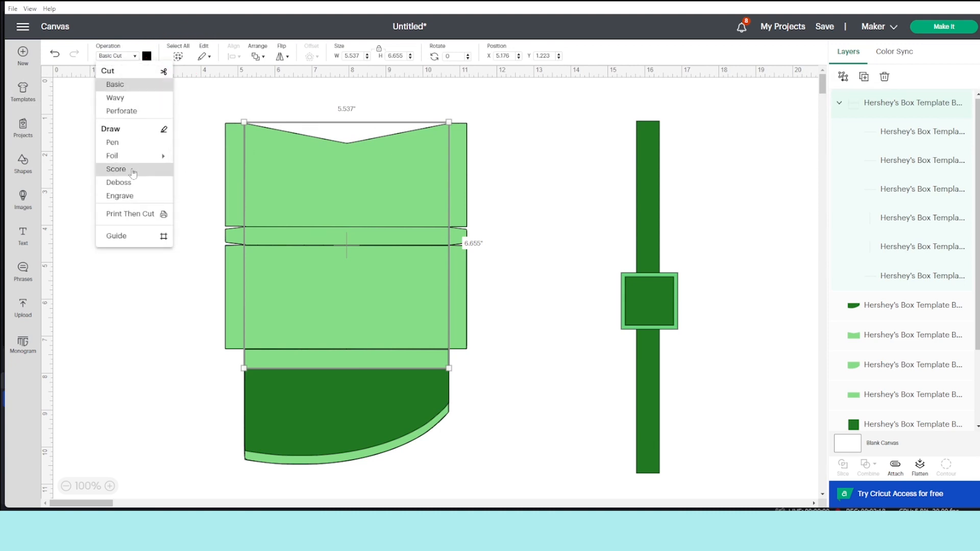
left_click(133, 172)
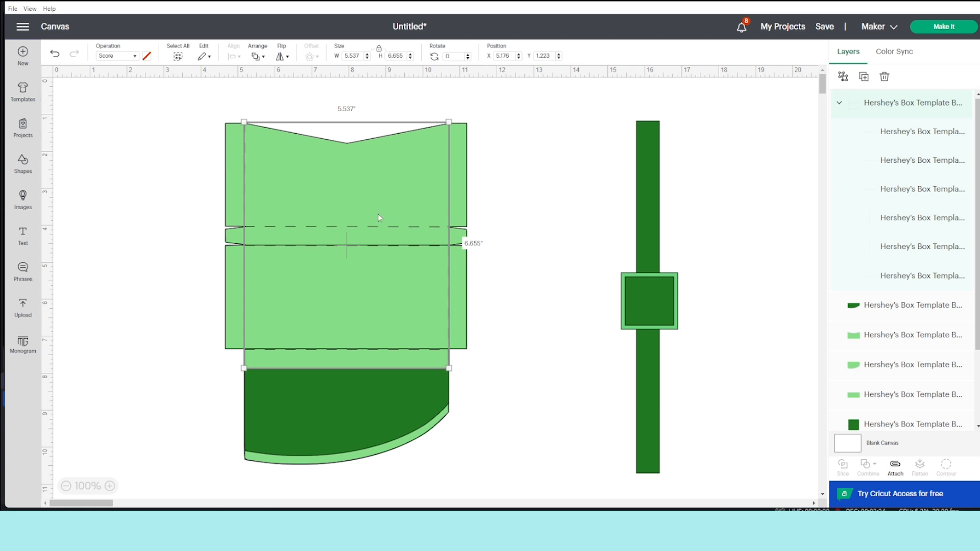
Step: Move the score lines, the notched top panel, the rectangular panel and both curved flap layers off the turquoise base shape
left_click_drag(407, 233, 666, 234)
left_click(751, 180)
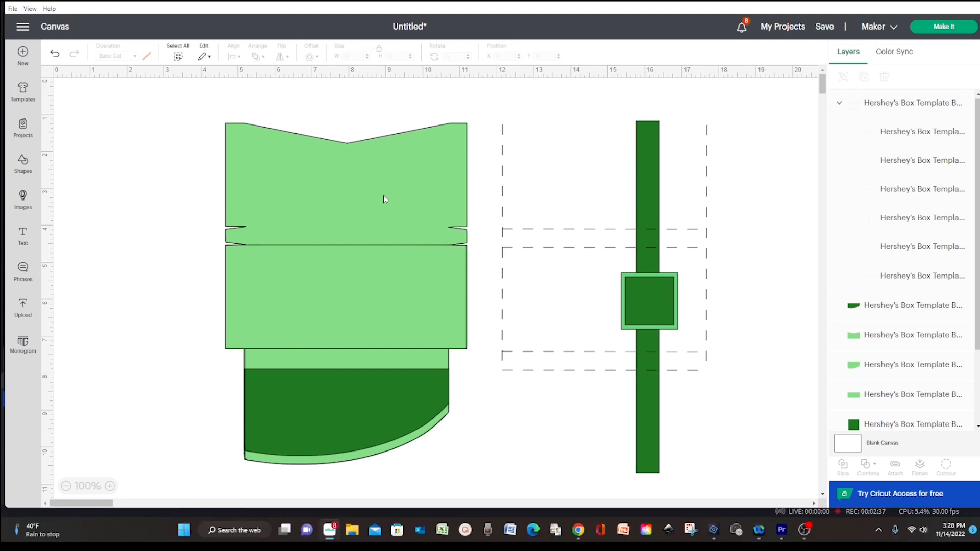
left_click_drag(384, 195, 607, 149)
left_click_drag(411, 301, 620, 292)
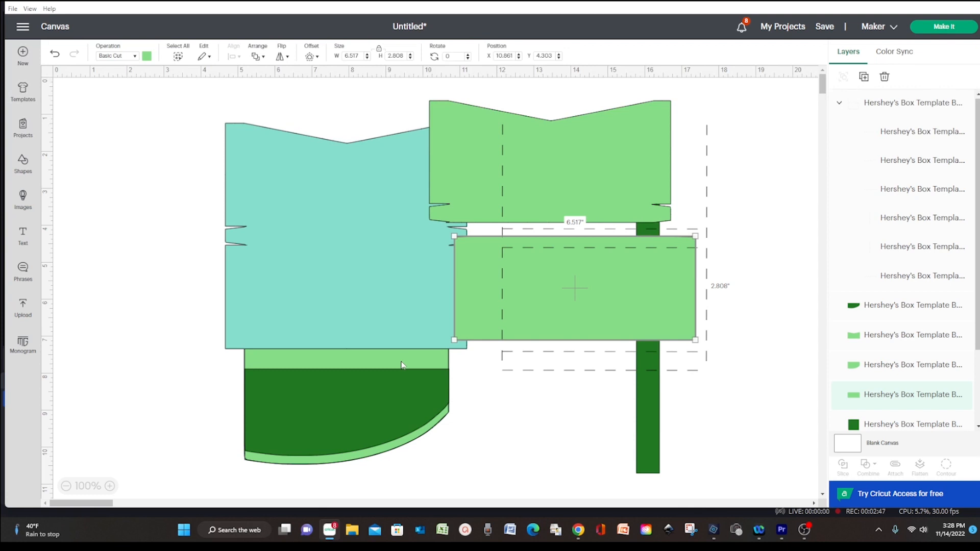
left_click_drag(394, 352, 676, 347)
left_click_drag(338, 392, 577, 383)
Step: Shift the turquoise base away from the loose pieces and align the notched top panel and rectangular panel over it
left_click_drag(340, 284, 245, 277)
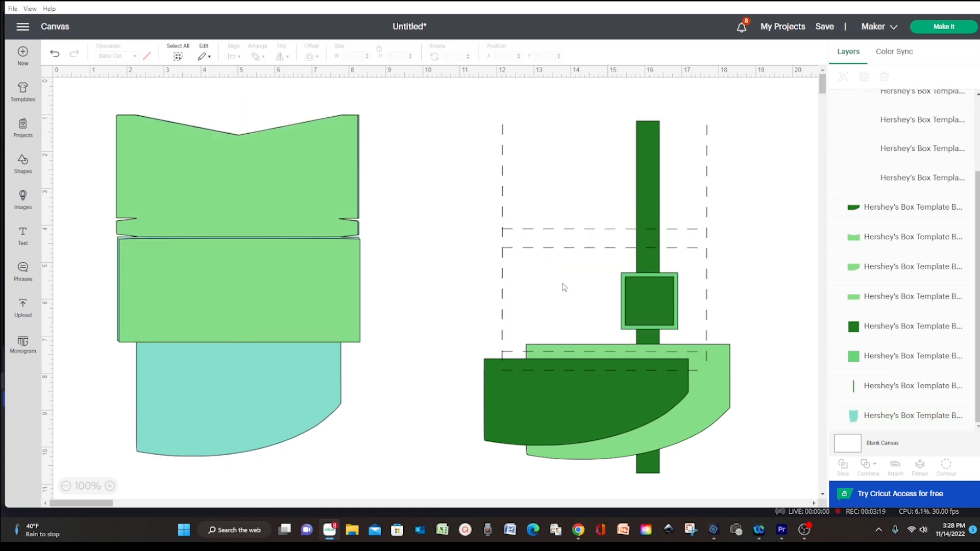
left_click(286, 290)
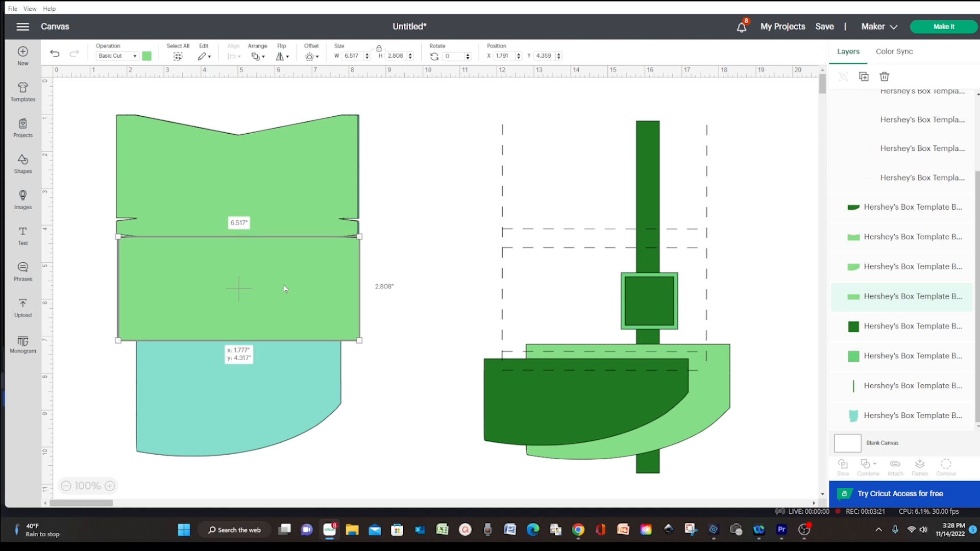
left_click(403, 316)
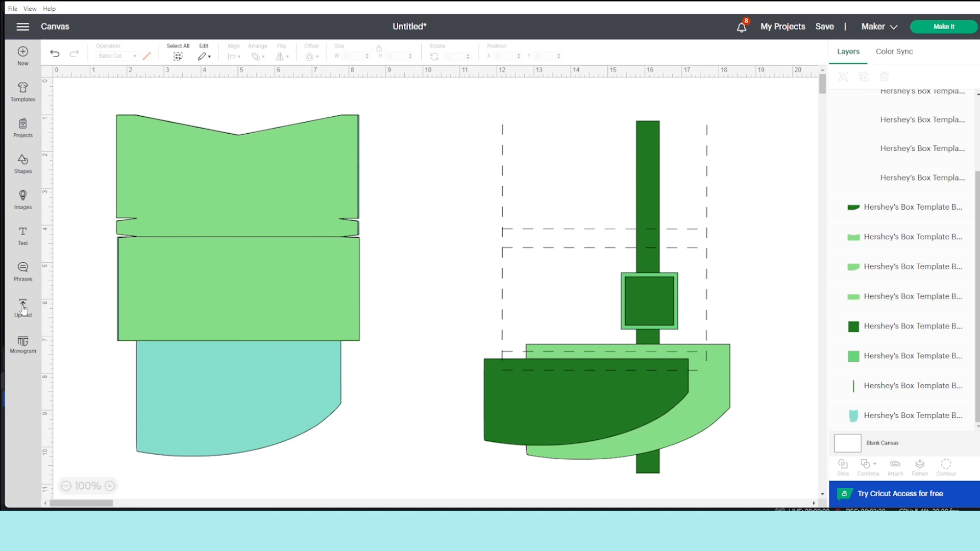
Step: Add the uploaded butterfly, Encanto logo, Encanto family picture, Hershey logo, nutrition facts and QR code images to the canvas
left_click(23, 199)
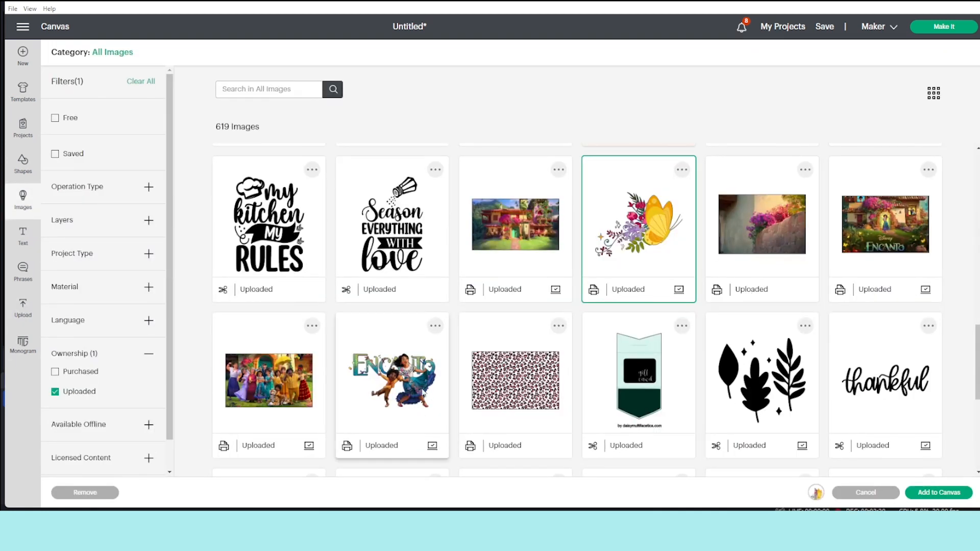
left_click(417, 388)
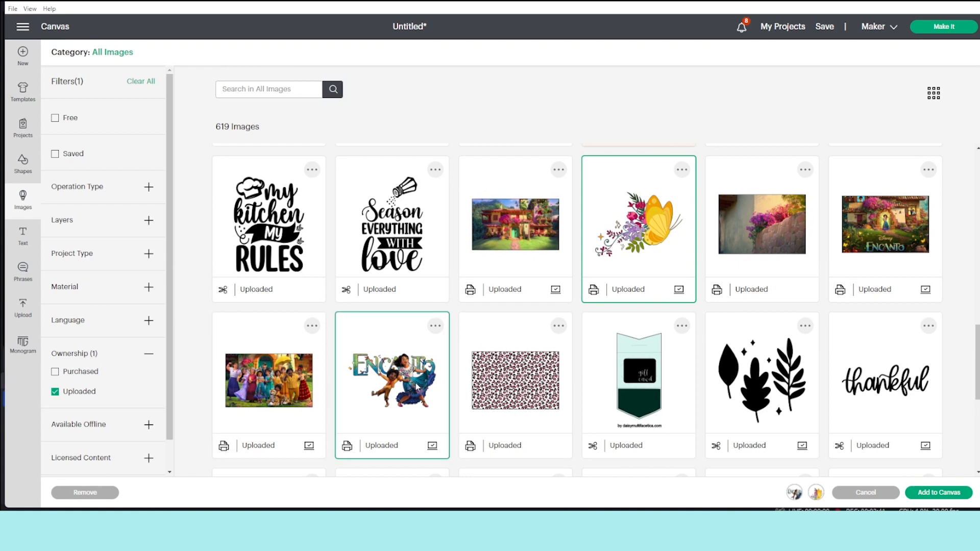
left_click(296, 398)
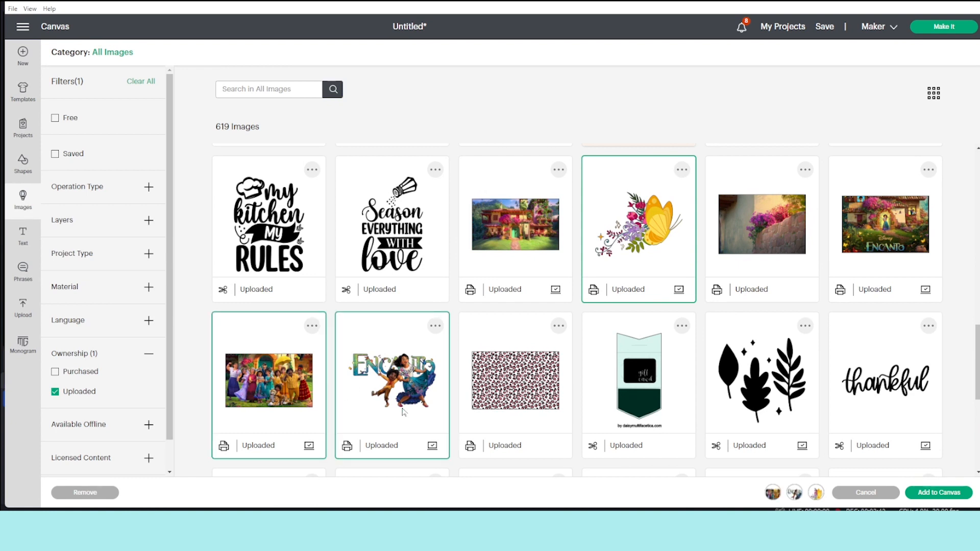
left_click(950, 493)
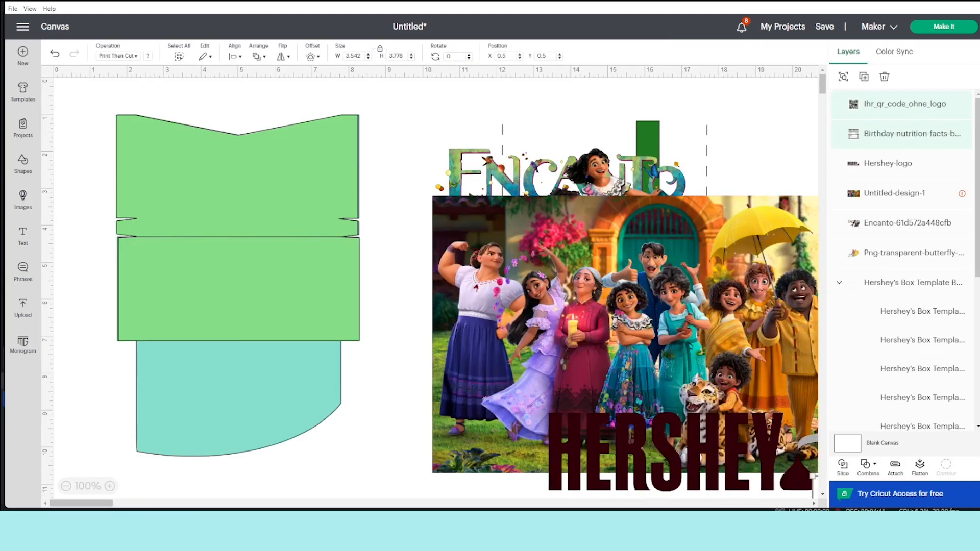
Step: Move the family picture aside, scale the Hershey logo to about 5.1 in wide and place it on the box's top panel
left_click_drag(703, 288, 833, 220)
left_click_drag(726, 414, 344, 177)
left_click_drag(413, 240, 321, 210)
left_click_drag(238, 183, 250, 183)
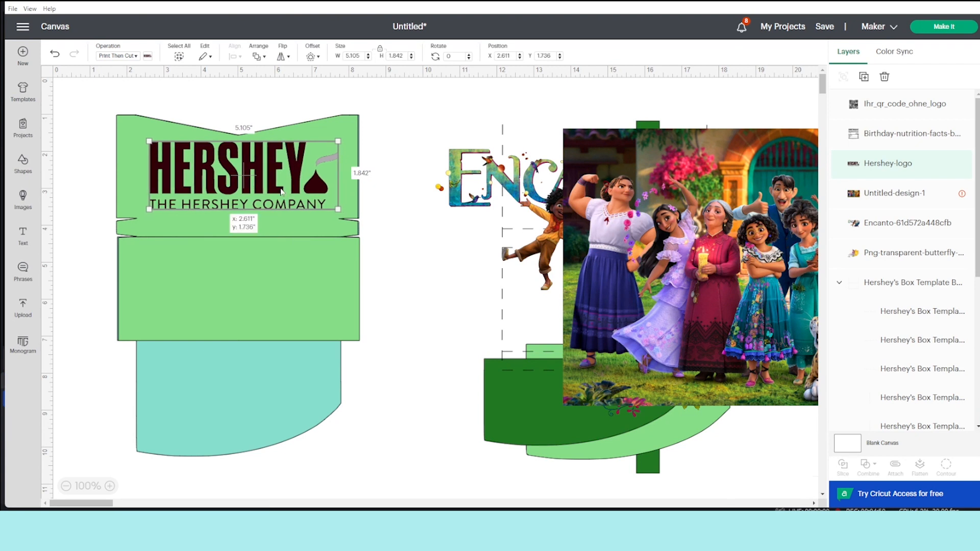
left_click(426, 259)
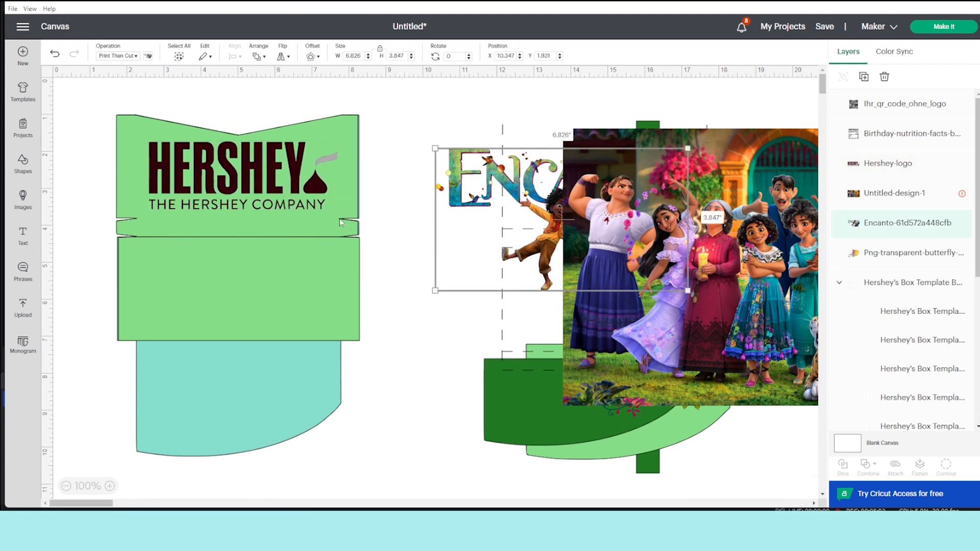
left_click_drag(233, 186, 256, 178)
left_click(378, 114)
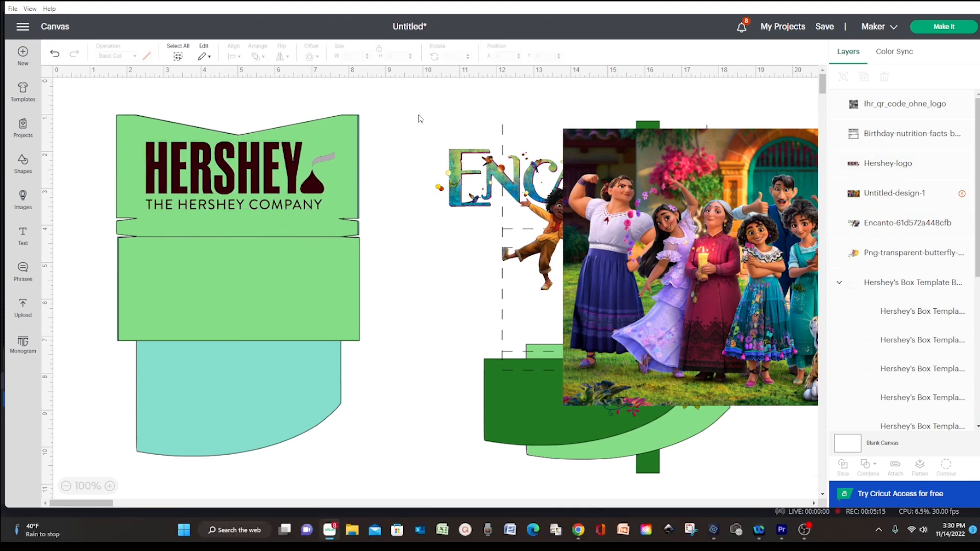
Step: Move the Hershey logo off the box and shrink the Encanto family picture to about 7.5 in wide
left_click_drag(711, 279, 476, 281)
left_click_drag(203, 183, 717, 485)
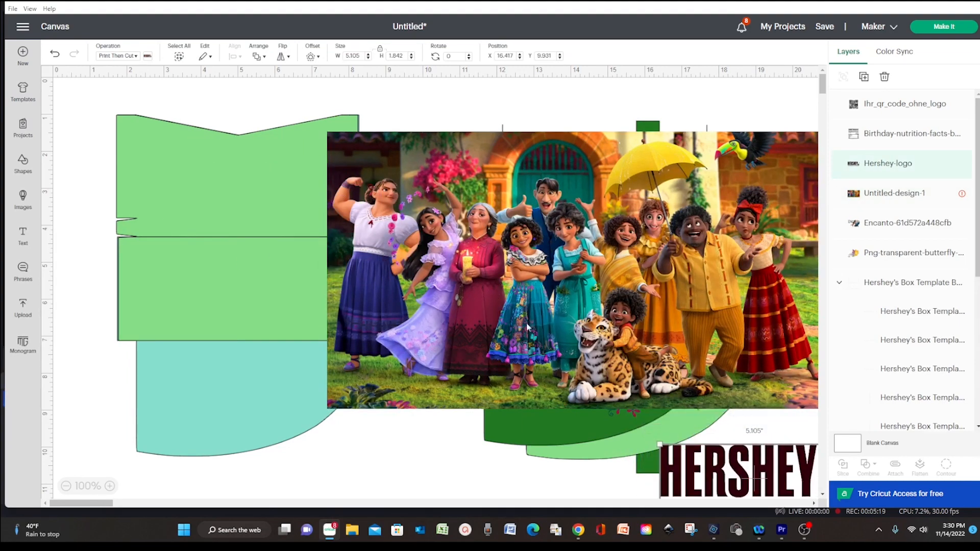
left_click_drag(525, 252, 390, 262)
left_click_drag(682, 135, 469, 263)
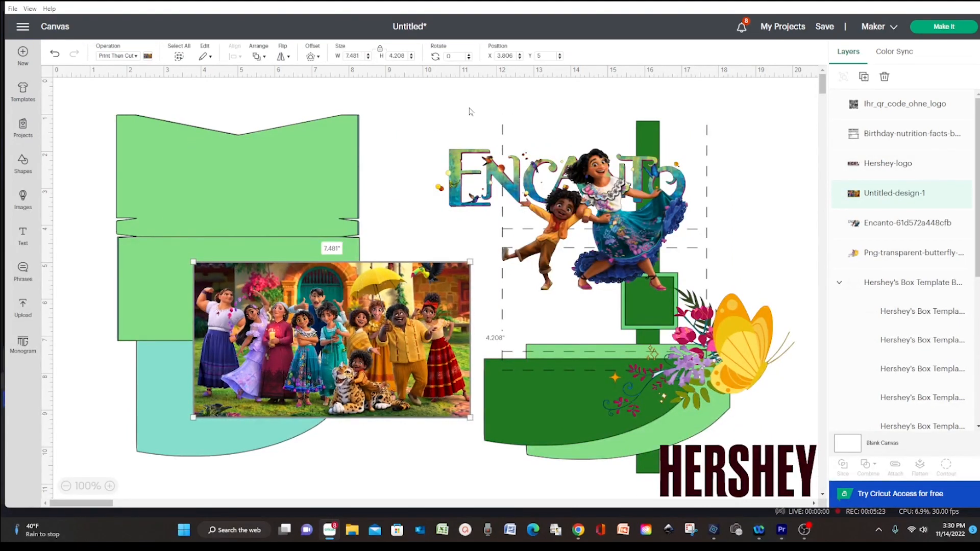
Step: Move the family picture beside the box, place the notched green top panel over it and bring the panel to the front
left_click_drag(344, 308, 535, 183)
left_click_drag(284, 188, 569, 228)
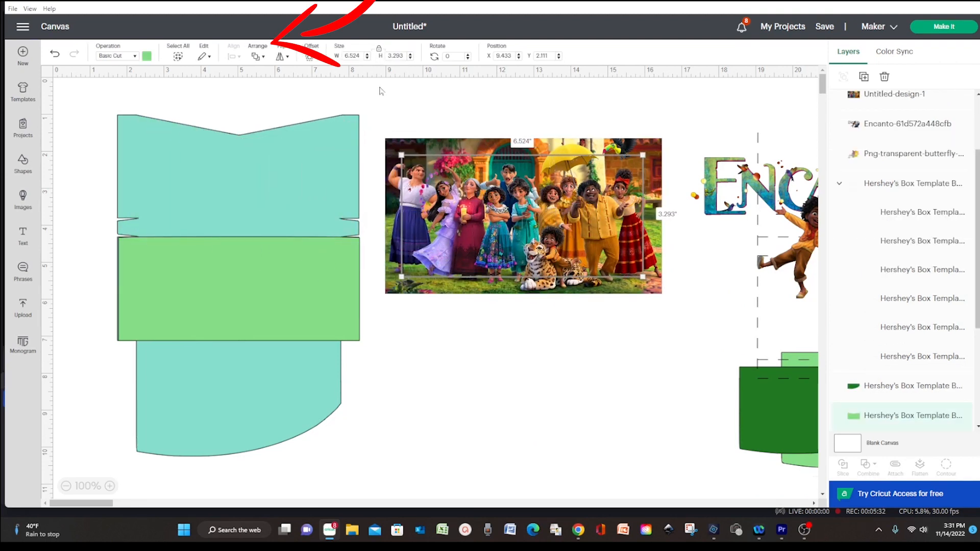
left_click(256, 56)
left_click(312, 76)
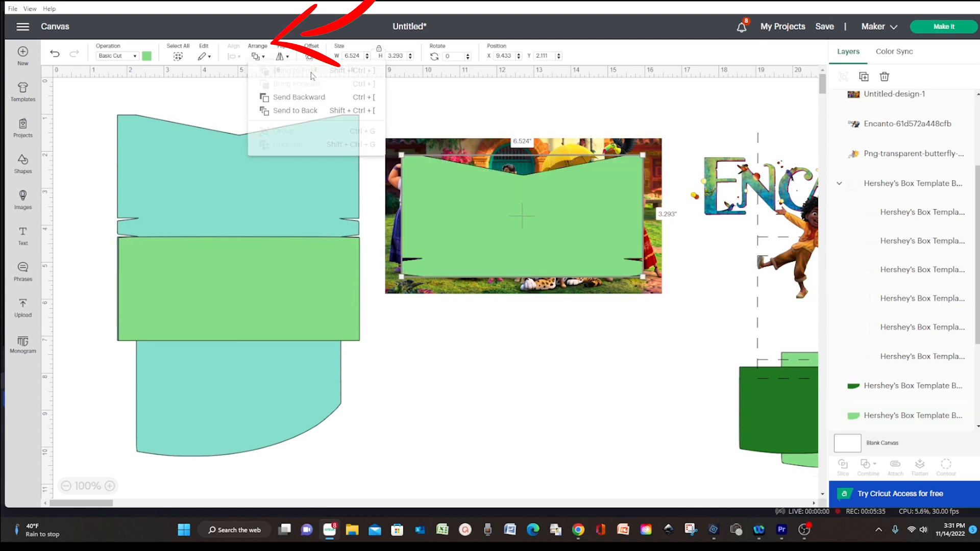
left_click(640, 332)
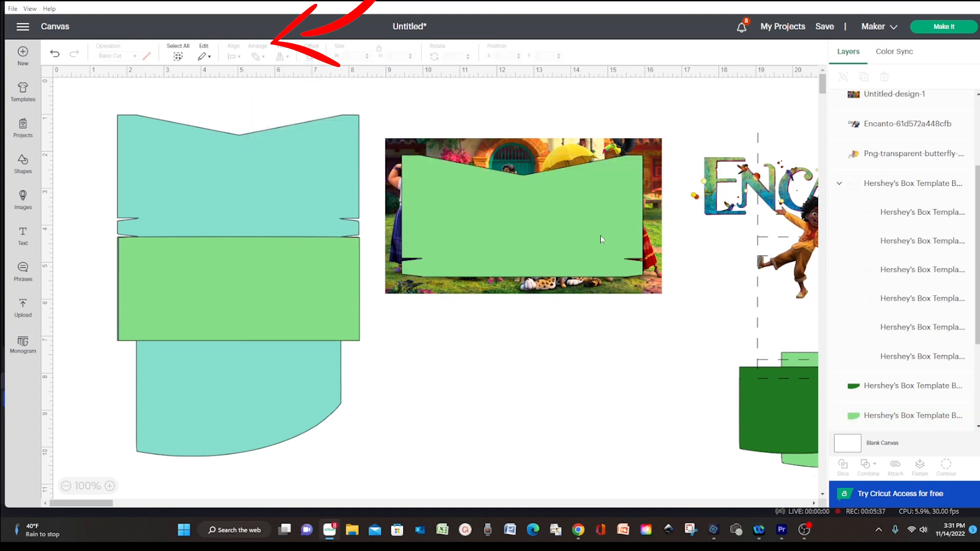
Step: Adjust the green top panel's position inside the family picture and slice the picture with it
left_click_drag(600, 234, 590, 213)
left_click(514, 121)
left_click_drag(404, 115, 663, 386)
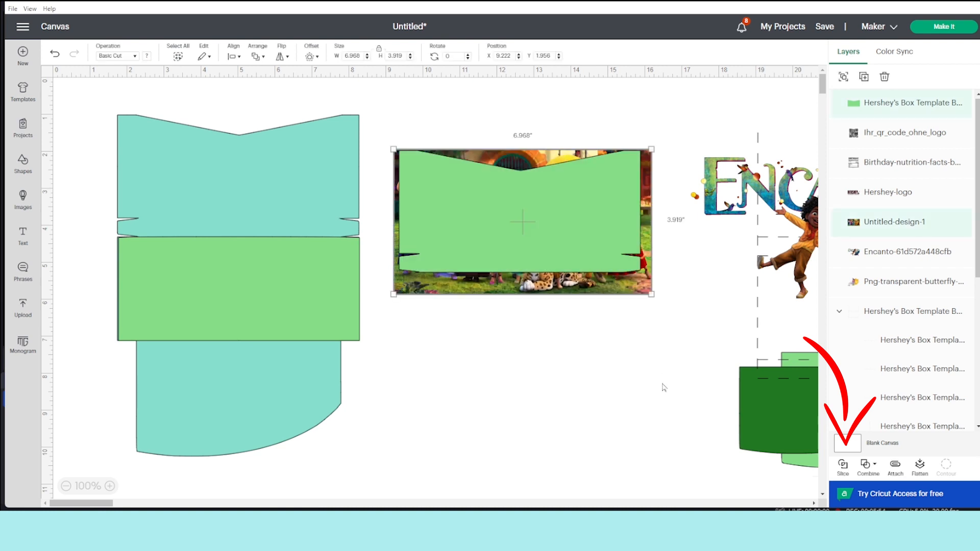
left_click(843, 473)
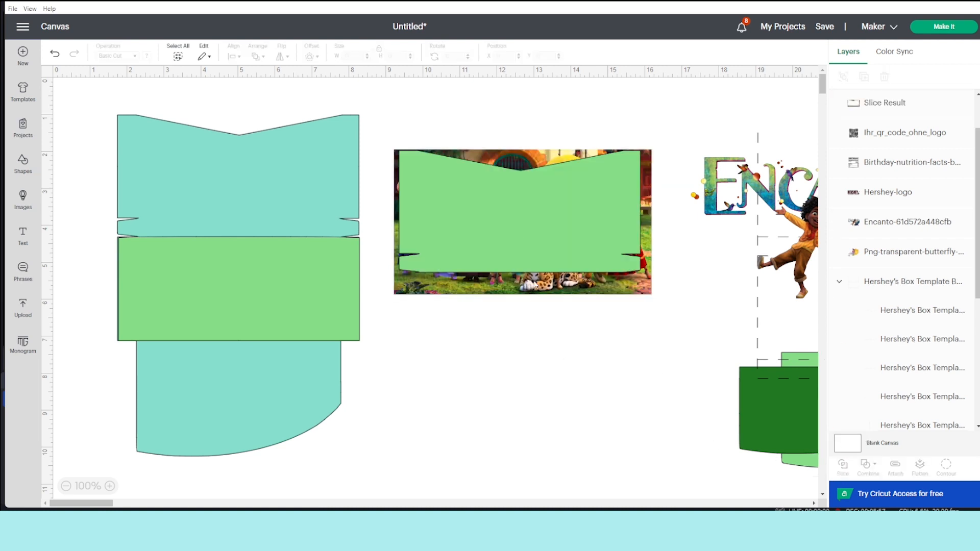
Step: Delete the leftover outer part of the picture and the green cutout, keeping only the panel-shaped family picture
left_click_drag(535, 300, 553, 362)
key("Delete")
left_click_drag(506, 228, 546, 350)
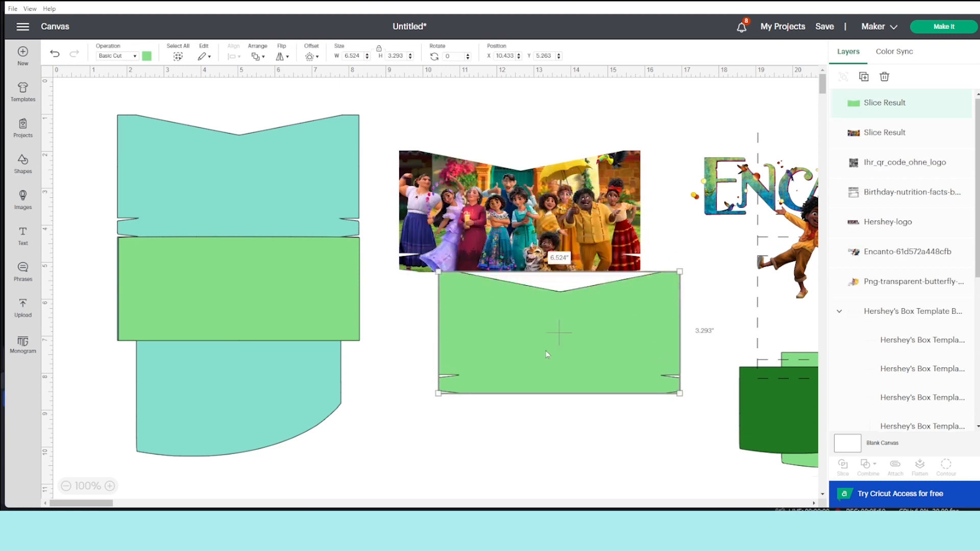
key("Delete")
Step: Align the sliced family picture over the top section of the turquoise base, at about X 1.77, Y 1.03
left_click_drag(582, 225, 304, 191)
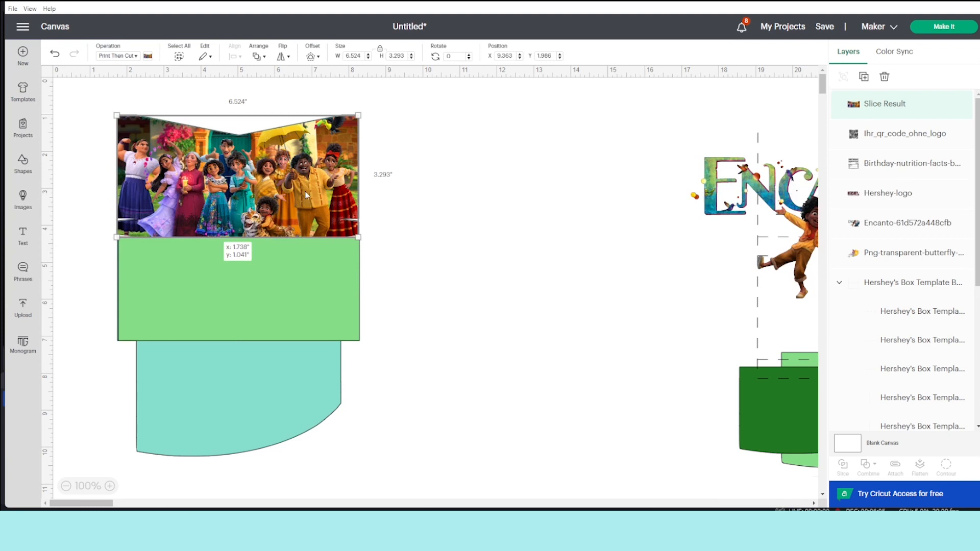
left_click_drag(305, 193, 305, 191)
key("Up")
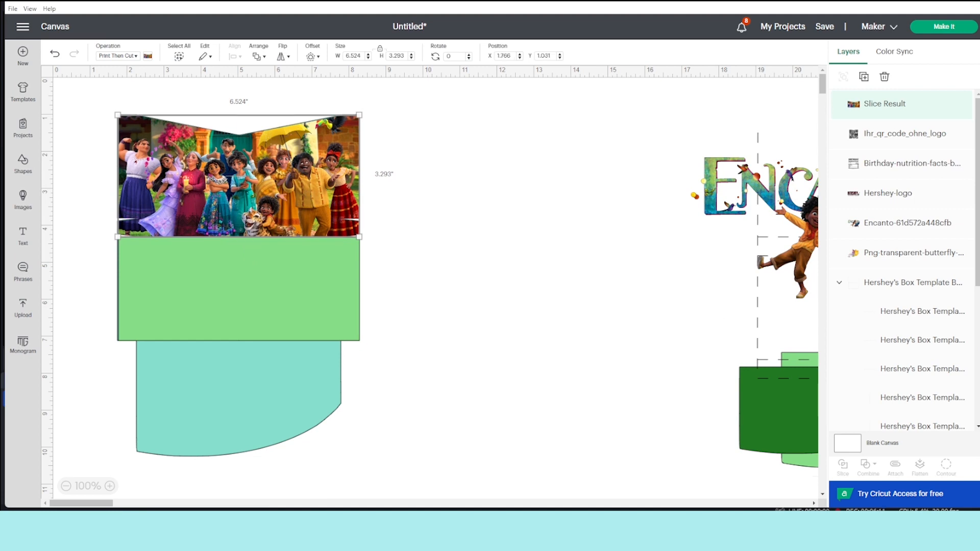
left_click(579, 320)
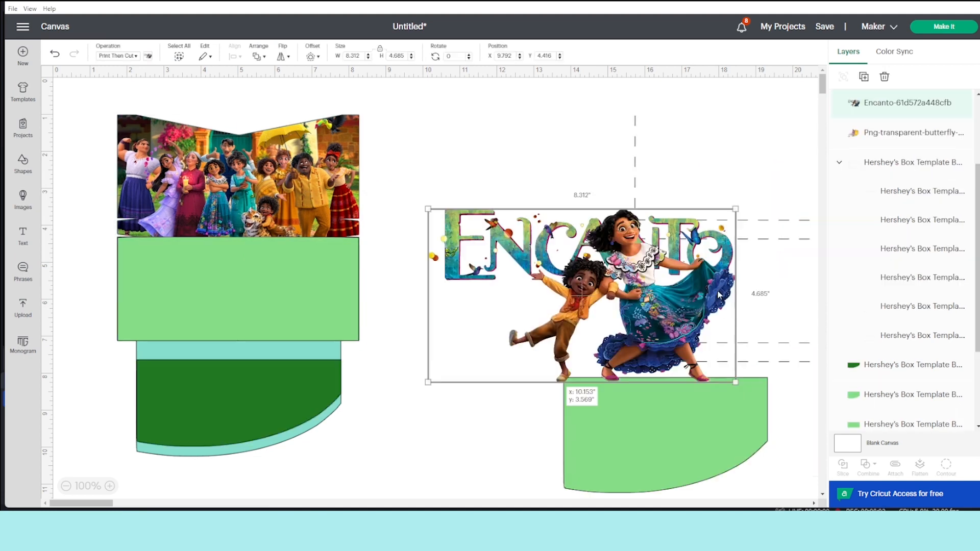
Step: Place the Encanto logo on the dark green curved flap and scale it down to fit inside the flap
left_click_drag(678, 319, 389, 475)
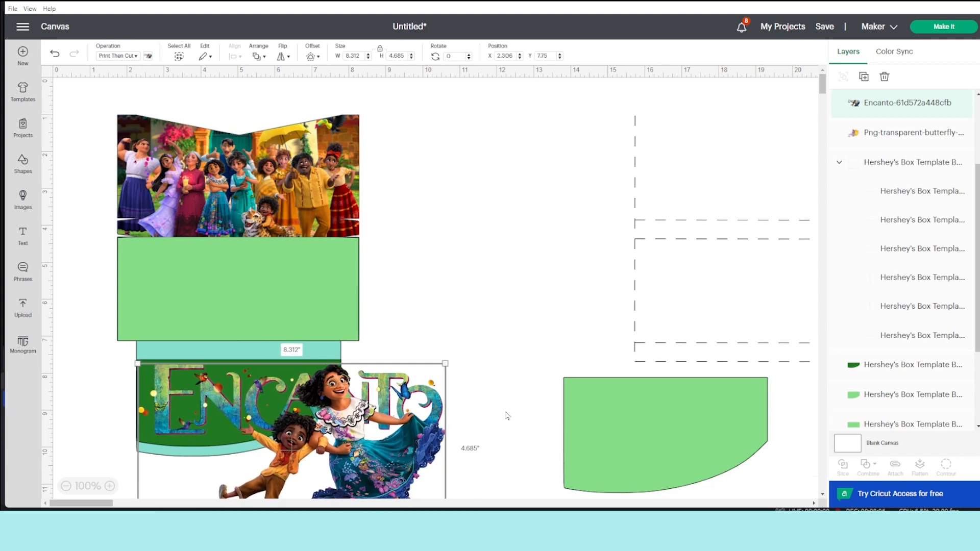
left_click_drag(445, 364, 339, 423)
scroll(403, 393, "down", 1)
left_click_drag(278, 434, 280, 377)
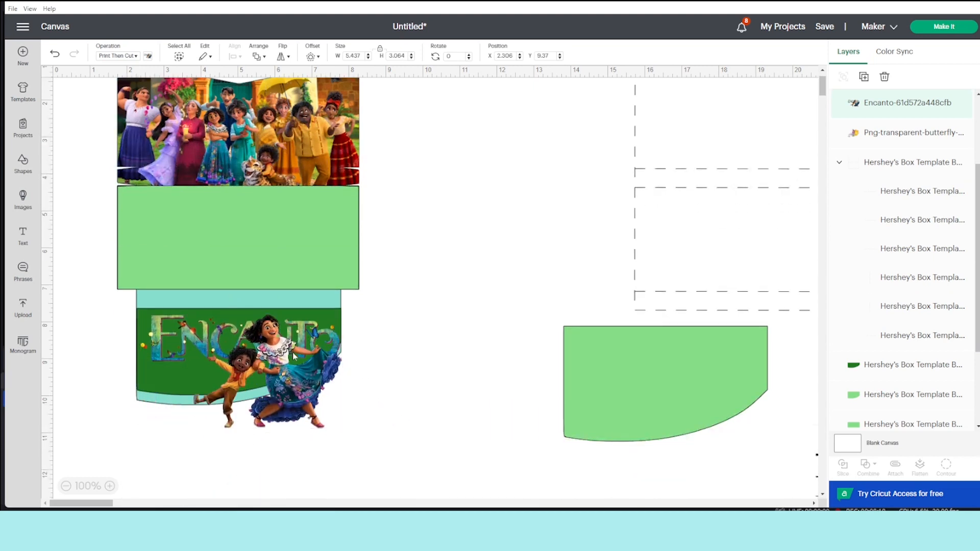
left_click_drag(342, 428, 284, 396)
left_click(392, 339)
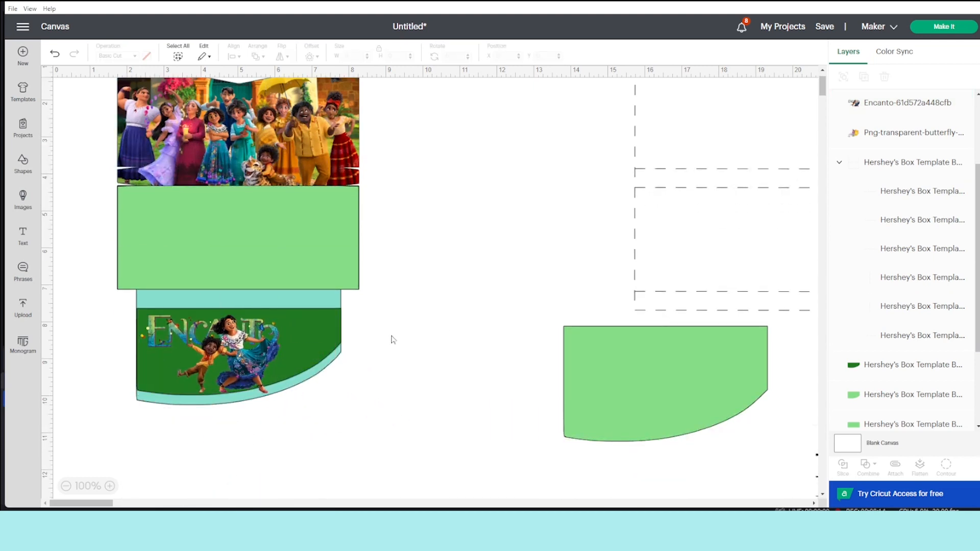
Step: Recolor the curved flap panel behind the Encanto logo to the same light green as the middle panel
left_click(316, 332)
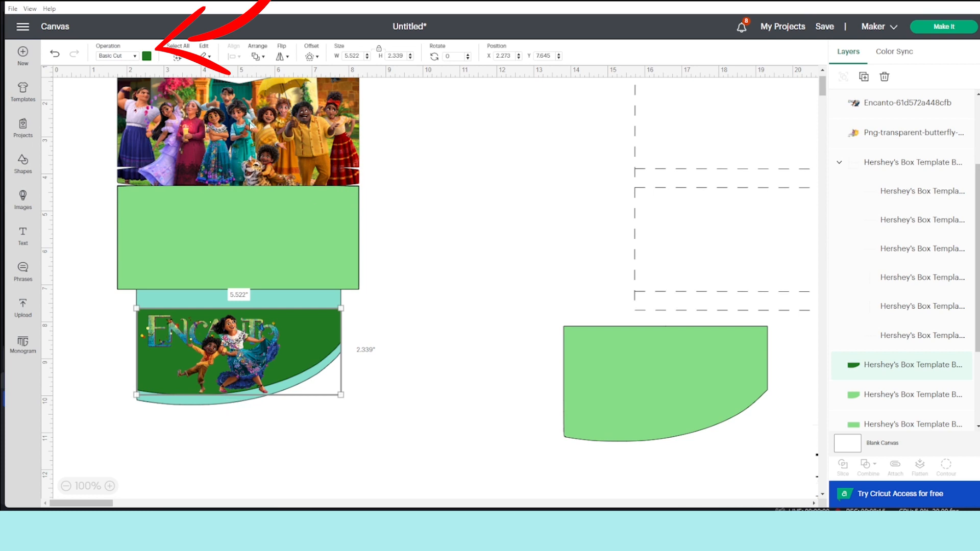
left_click(147, 56)
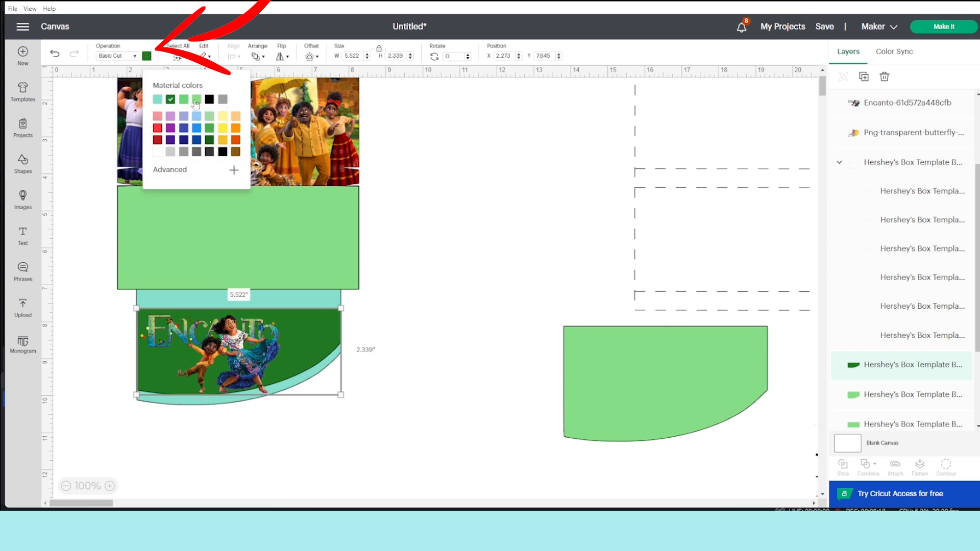
left_click(196, 100)
Step: Recolor the turquoise base layer of the box to dark navy blue
left_click(324, 304)
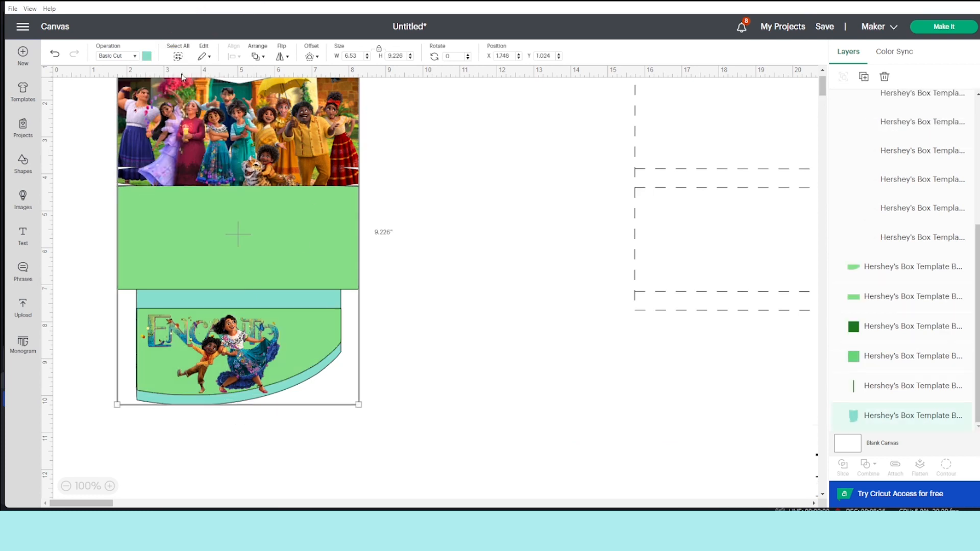
left_click(147, 56)
left_click(186, 146)
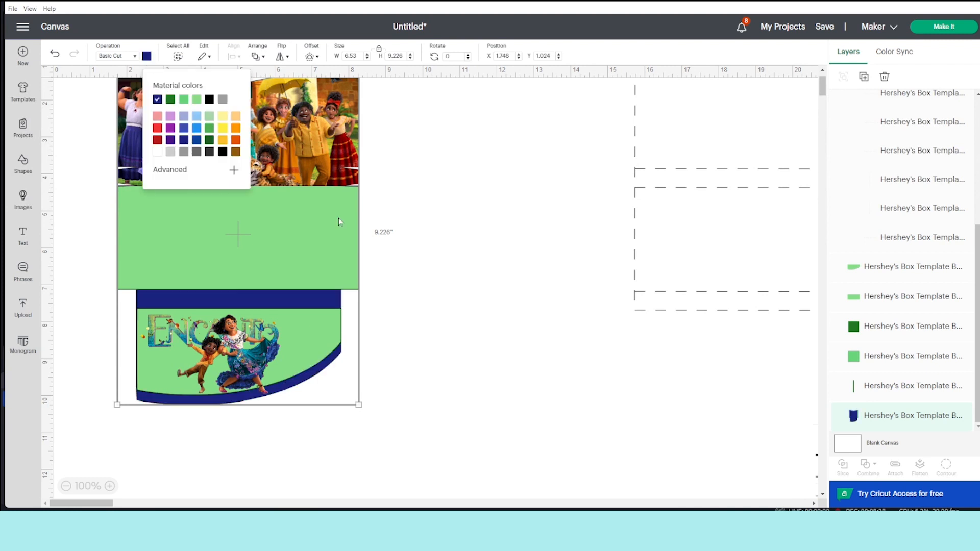
left_click(464, 300)
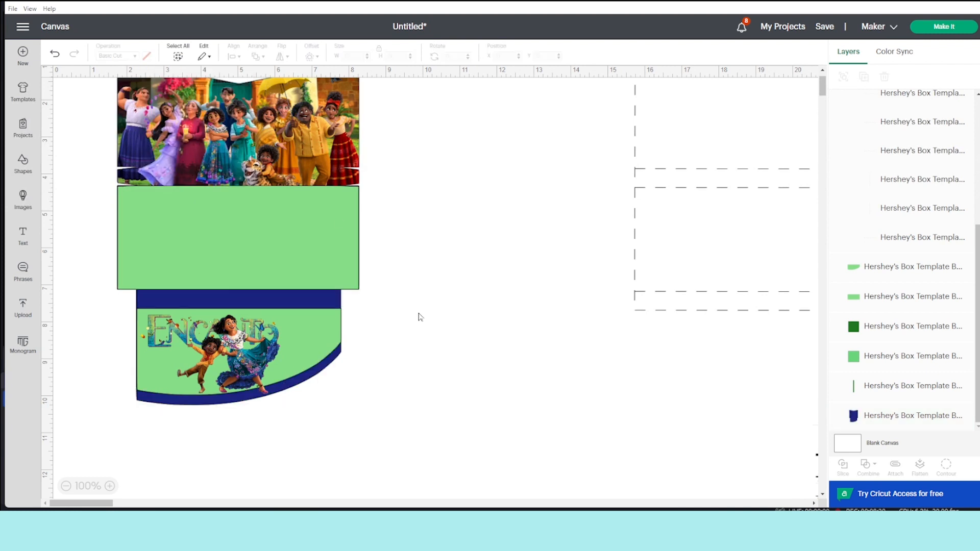
Step: Scale the butterfly and flowers image to about 1.04 by 0.71 in on the curved flap's left, and place a duplicate on its right
left_click(332, 341)
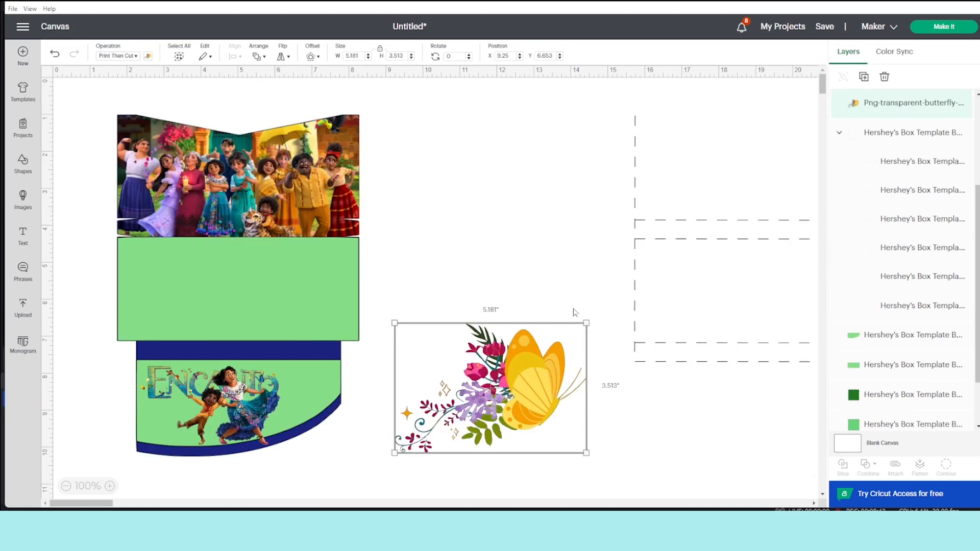
left_click_drag(585, 323, 167, 427)
right_click(167, 428)
left_click(191, 231)
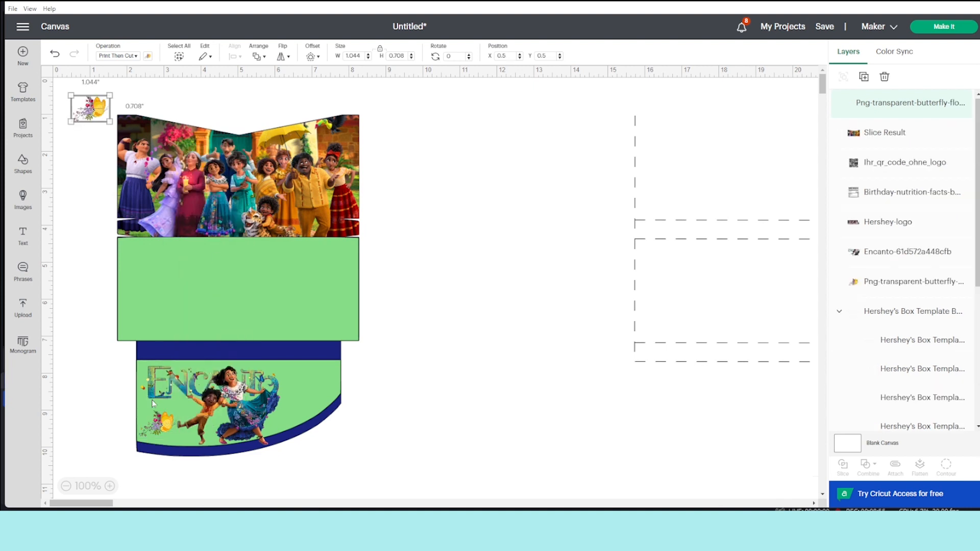
left_click_drag(96, 113, 333, 403)
Step: Try flipping the duplicated butterfly horizontally and shifting it on the flap, and undo those changes
left_click(283, 58)
left_click(301, 72)
left_click_drag(296, 382, 314, 398)
key("ctrl+z")
key("ctrl+z")
key("ctrl+z")
key("ctrl+z")
key("ctrl+z")
Step: Flip the original butterfly horizontally and adjust its position in the lower-left corner of the curved flap
left_click(326, 453)
left_click(165, 423)
left_click(283, 57)
left_click(301, 72)
left_click_drag(177, 436, 187, 443)
left_click(89, 385)
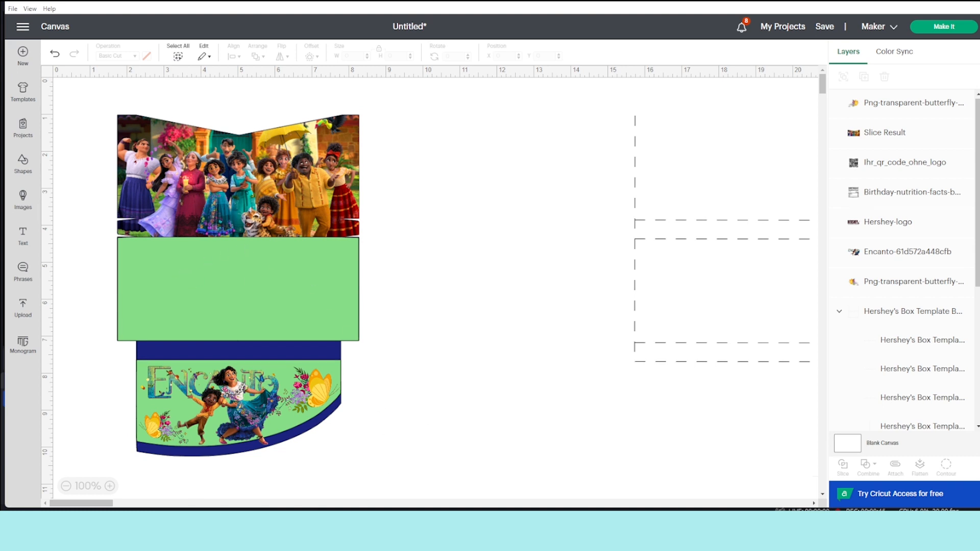
Step: Bring the QR code and the birthday nutrition facts label from the far side of the canvas to beside the box layout
left_click_drag(109, 505, 131, 505)
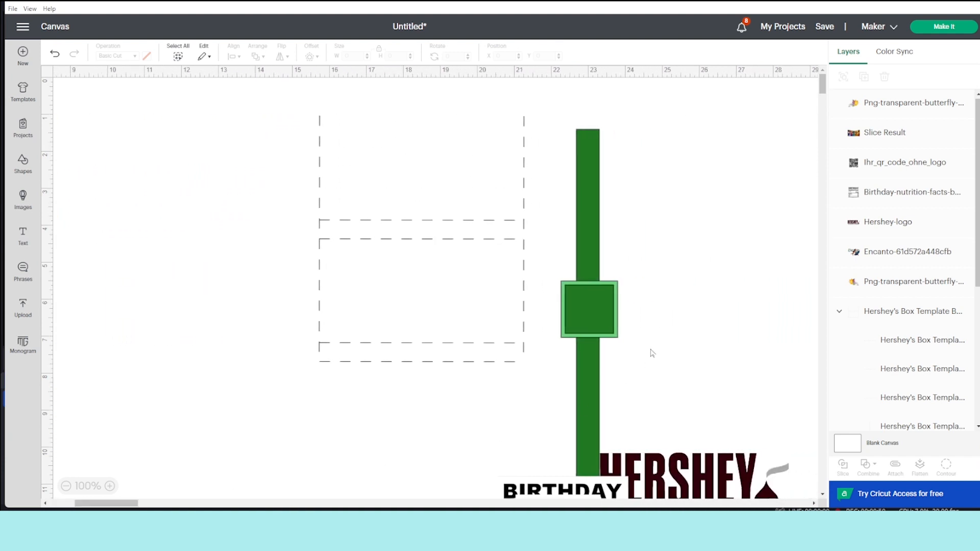
scroll(649, 350, "down", 5)
left_click_drag(584, 403, 122, 192)
left_click_drag(504, 387, 67, 293)
left_click_drag(128, 506, 92, 506)
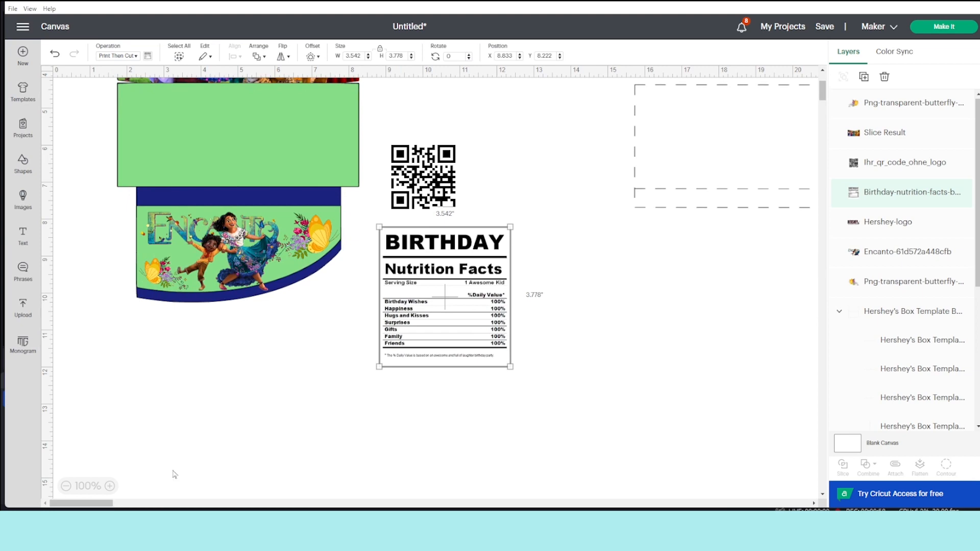
Step: Rearrange the nutrition facts label and QR code in the blank area beside the box, with the QR code below the label
scroll(658, 332, "up", 3)
scroll(652, 361, "down", 1)
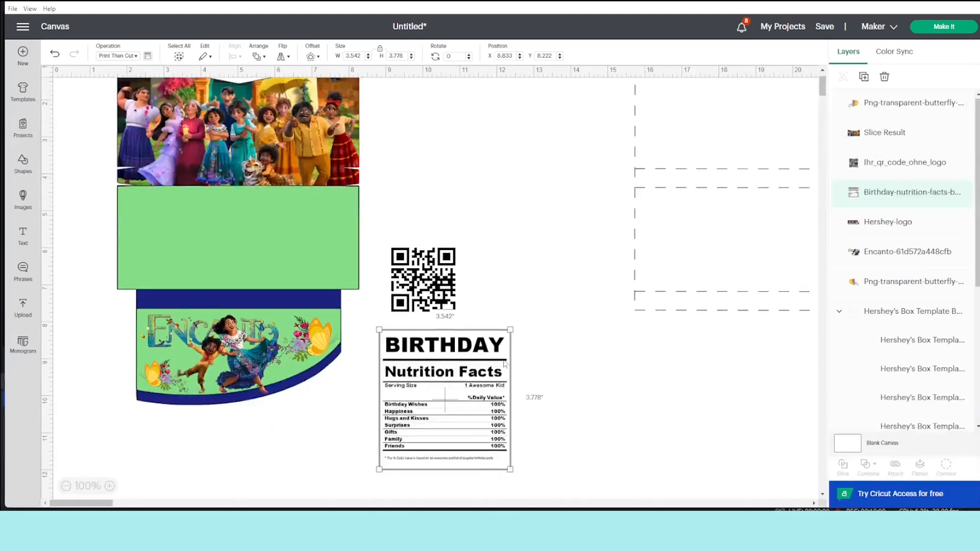
left_click_drag(474, 353, 559, 160)
left_click_drag(423, 270, 442, 352)
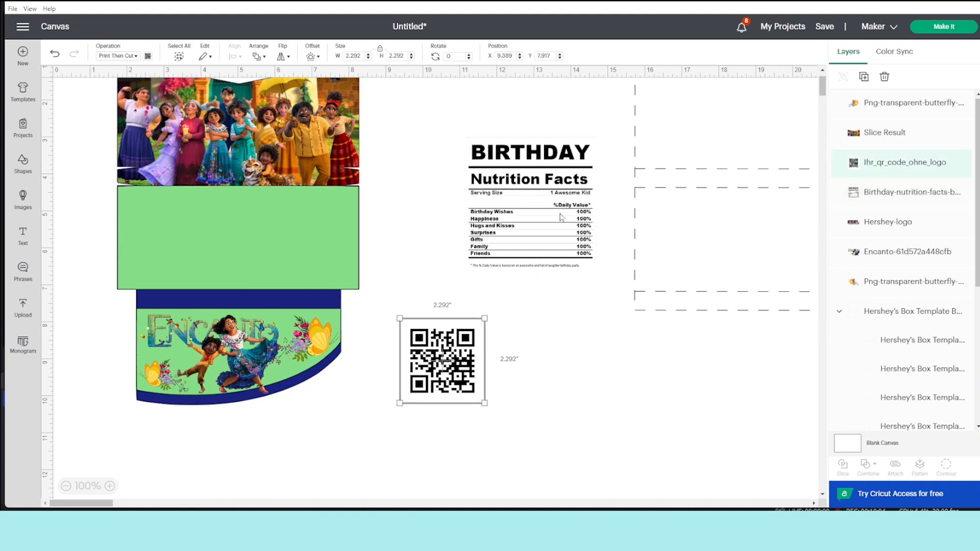
left_click(568, 209)
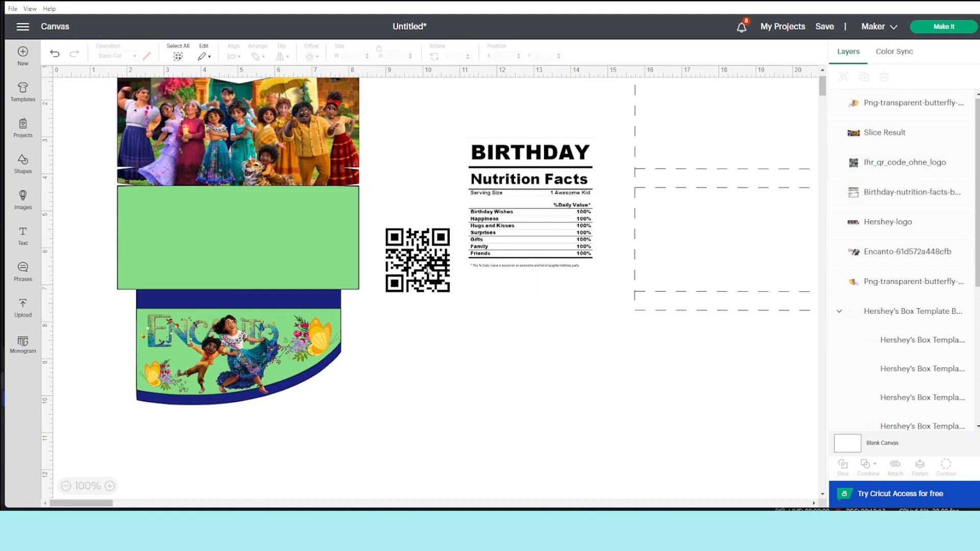
left_click_drag(427, 267, 425, 332)
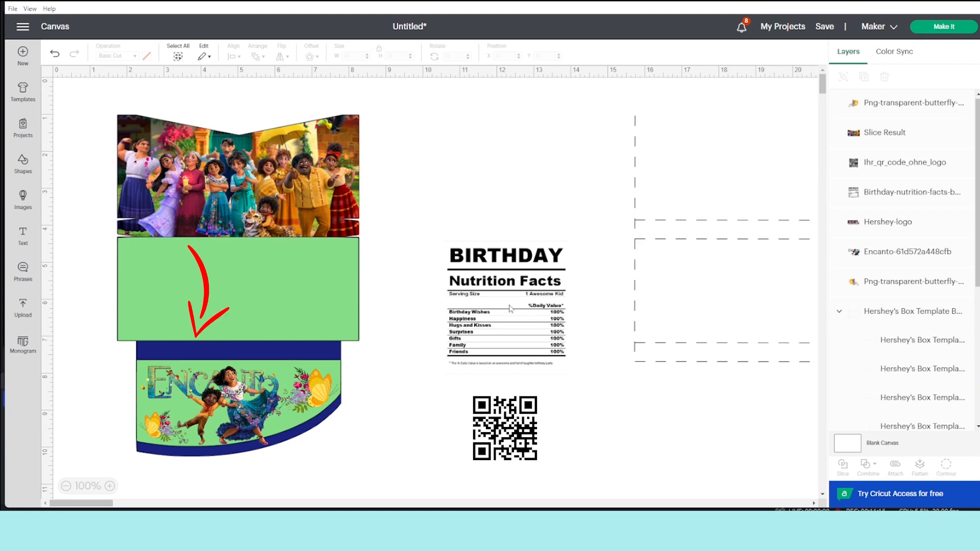
Step: Place the nutrition facts label on the middle green panel, rotate it 180 degrees and scale it to about 1.99 by 2.12 in
left_click_drag(523, 296, 318, 298)
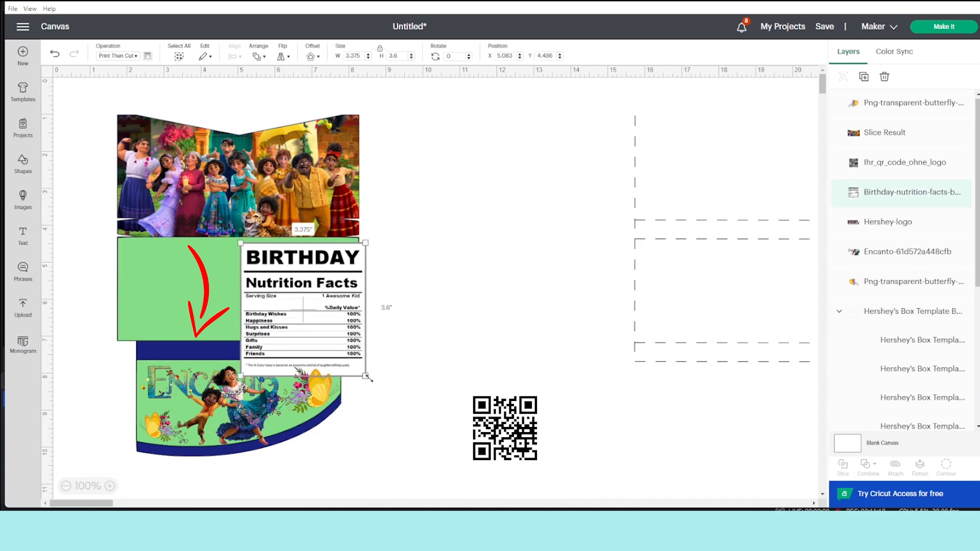
left_click_drag(365, 376, 312, 310)
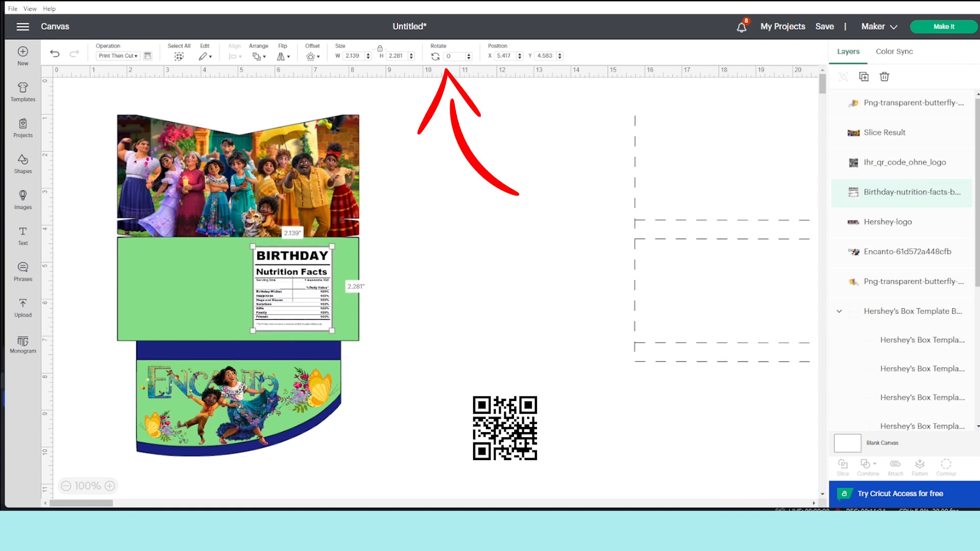
left_click(449, 56)
type("180")
key("Return")
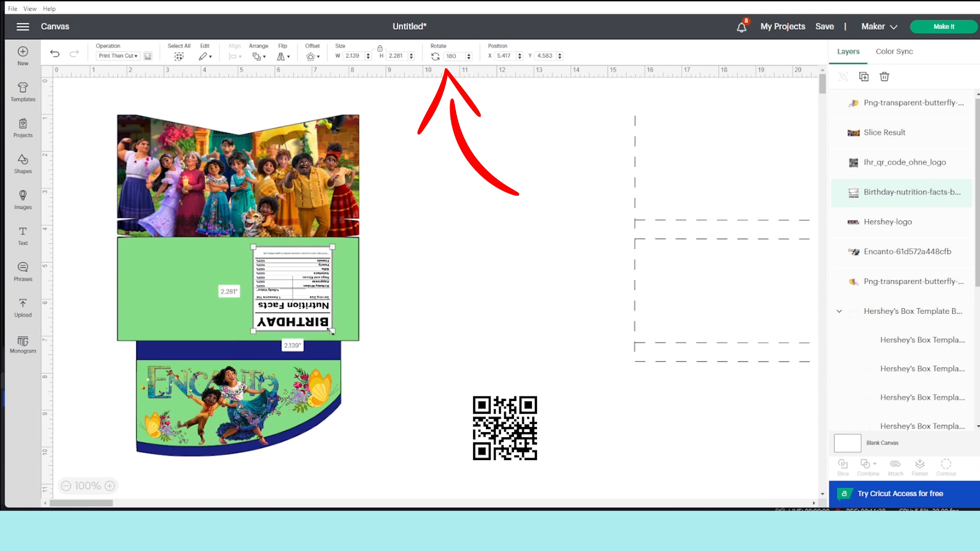
left_click_drag(330, 330, 327, 323)
left_click_drag(296, 290, 300, 295)
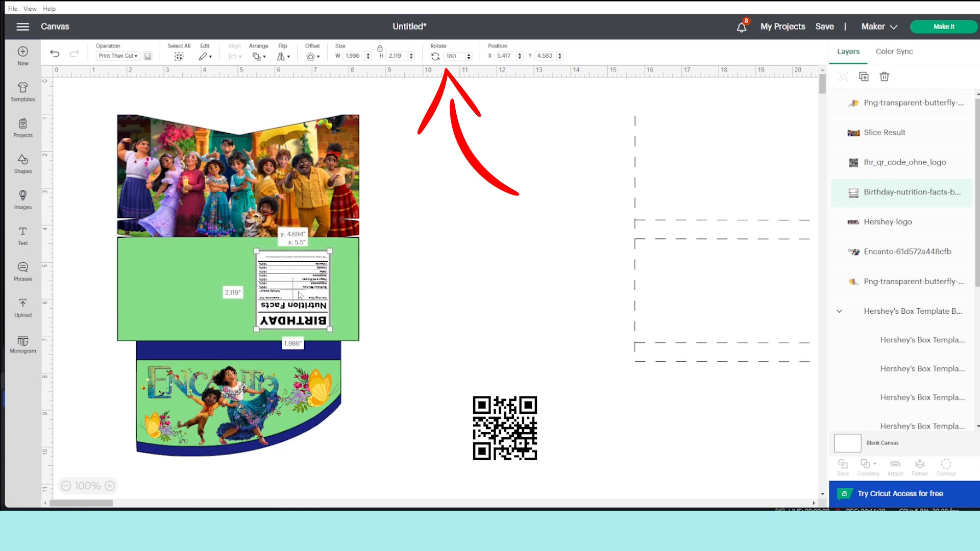
Step: Shrink the QR code onto the middle green panel, and reduce the nutrition facts label further toward the panel's lower-right corner
left_click(528, 419)
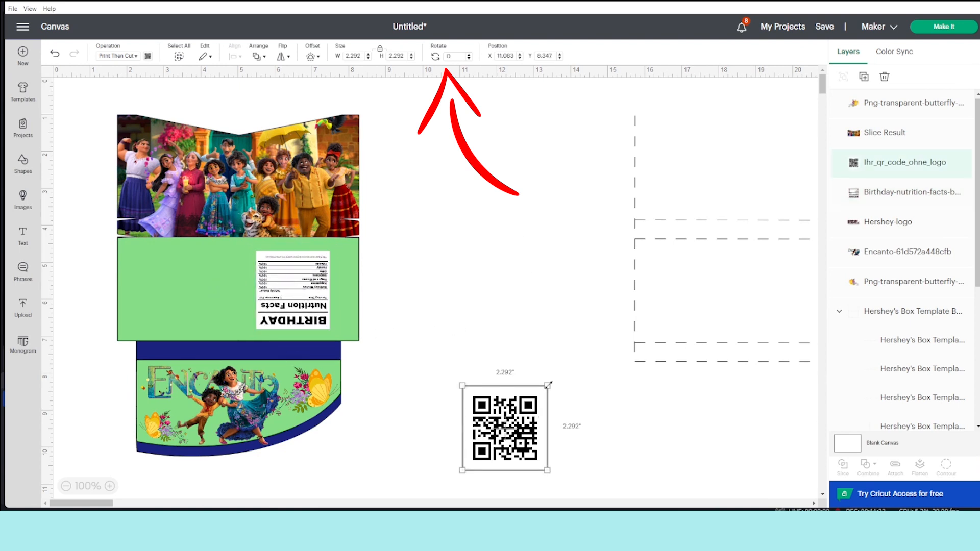
left_click_drag(548, 385, 189, 266)
left_click(296, 292)
left_click_drag(329, 329, 311, 309)
left_click_drag(285, 282, 304, 305)
Step: Position the QR code just above the nutrition facts label and scale it to about 0.72 in square
left_click_drag(201, 276, 318, 268)
left_click_drag(328, 236, 312, 255)
left_click(459, 276)
left_click(489, 289)
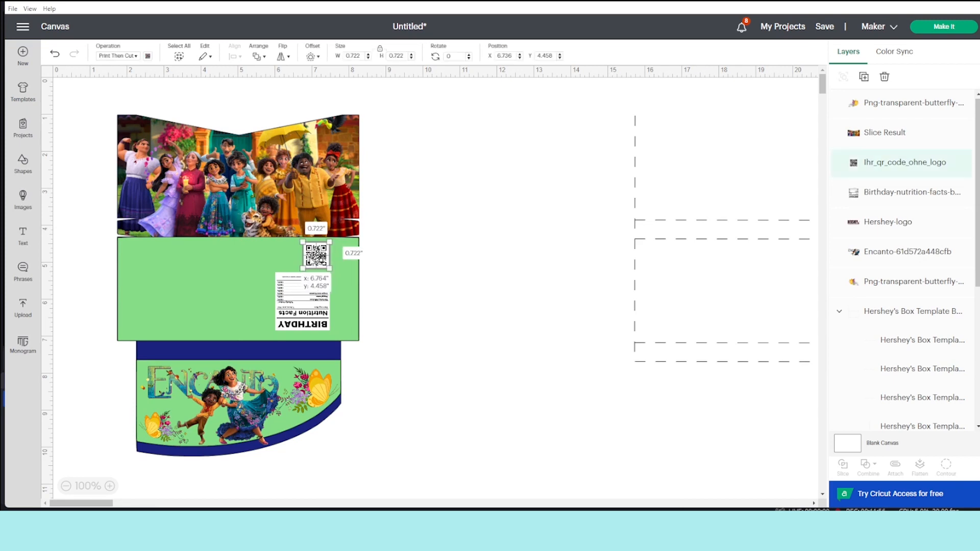
left_click(448, 278)
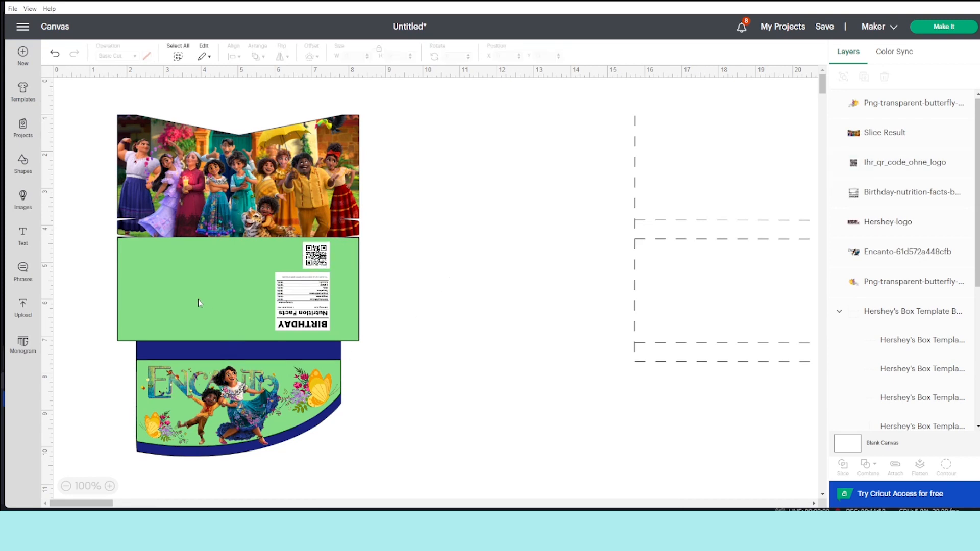
Step: Add the text "Thank you", scale it to about 3.34 by 0.78 in and place it left of the nutrition facts label
left_click(24, 246)
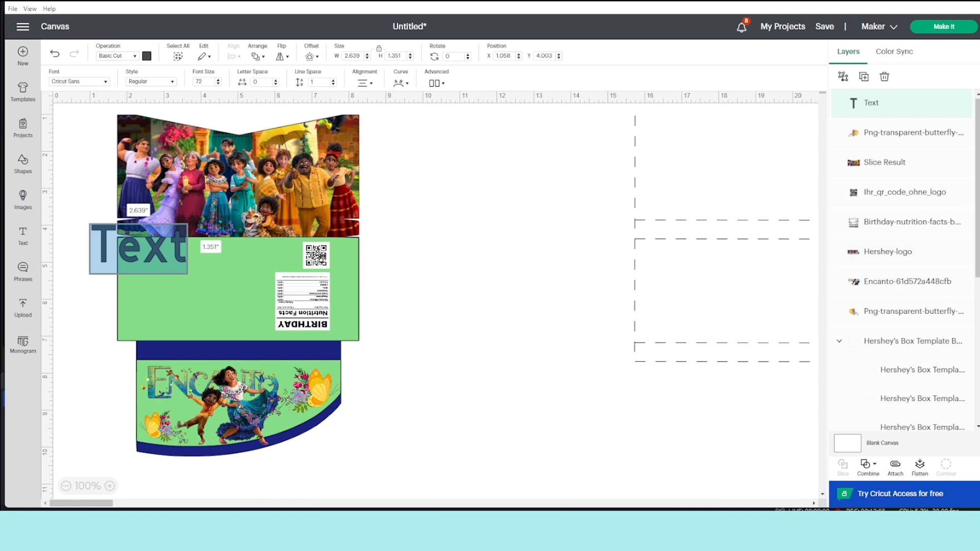
type("Thank you")
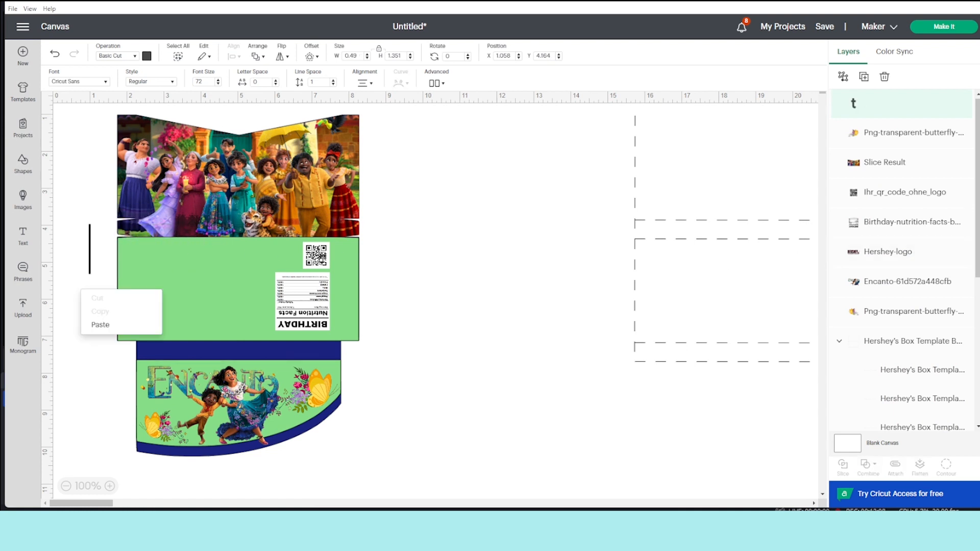
left_click_drag(275, 253, 317, 309)
left_click_drag(338, 329, 257, 310)
left_click_drag(229, 300, 238, 321)
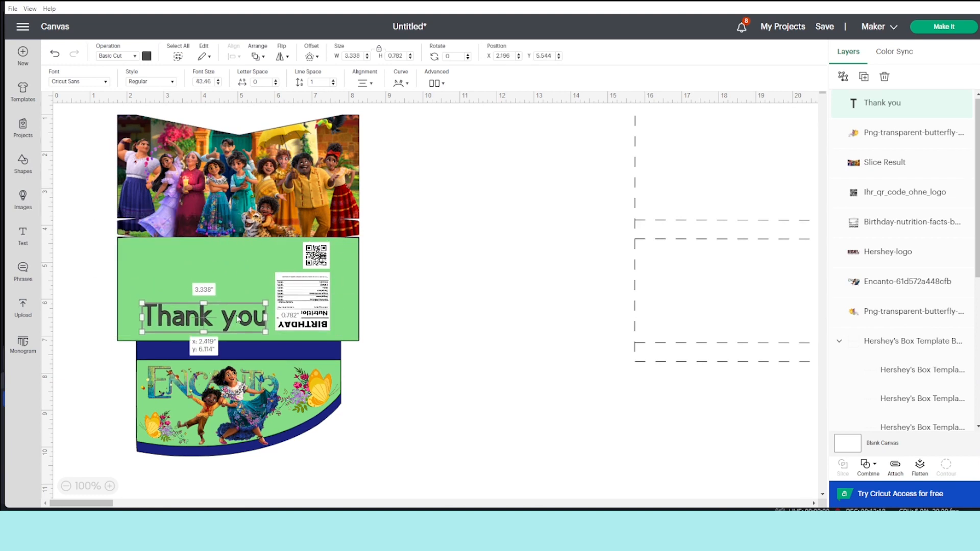
left_click(79, 82)
left_click(424, 54)
left_click(442, 397)
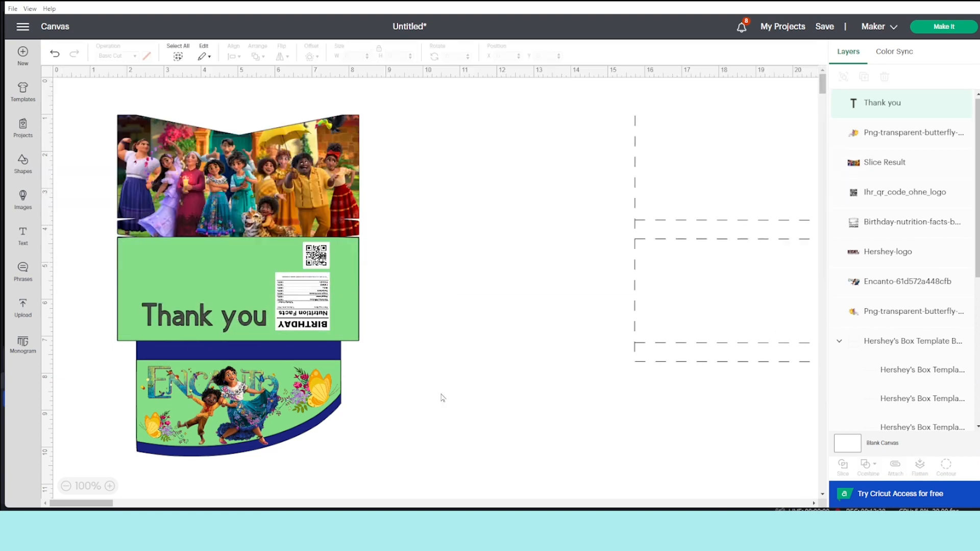
Step: Change the "Thank you" text's font to the system font Adorable
left_click(181, 327)
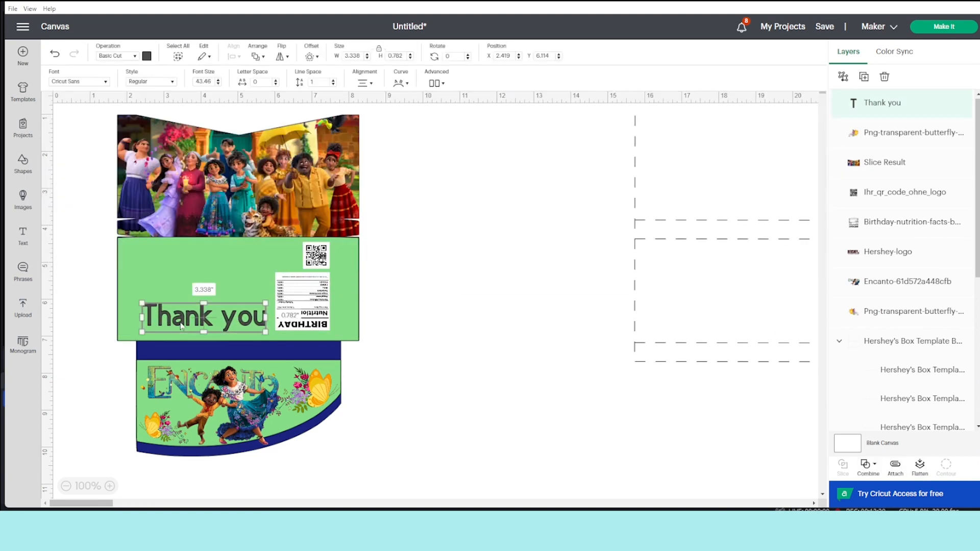
left_click(81, 83)
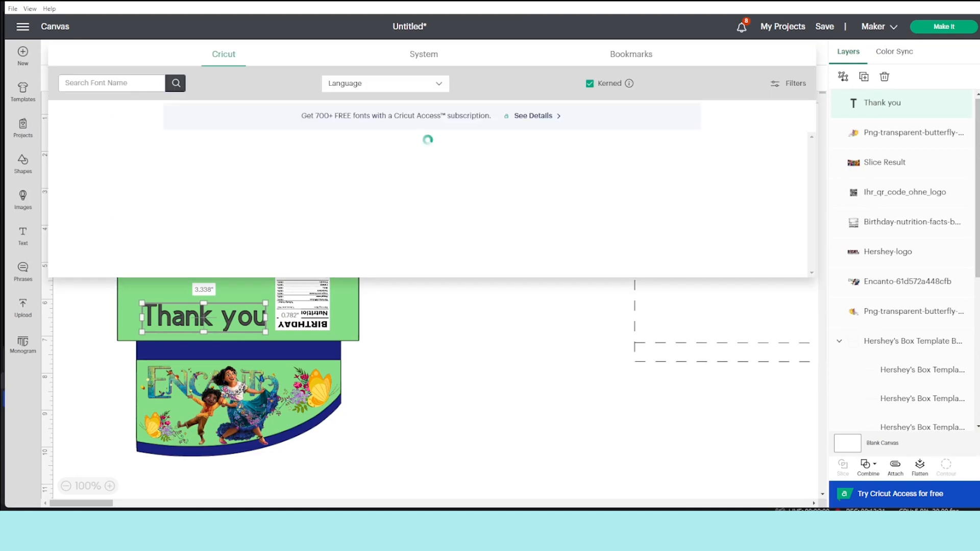
left_click(423, 54)
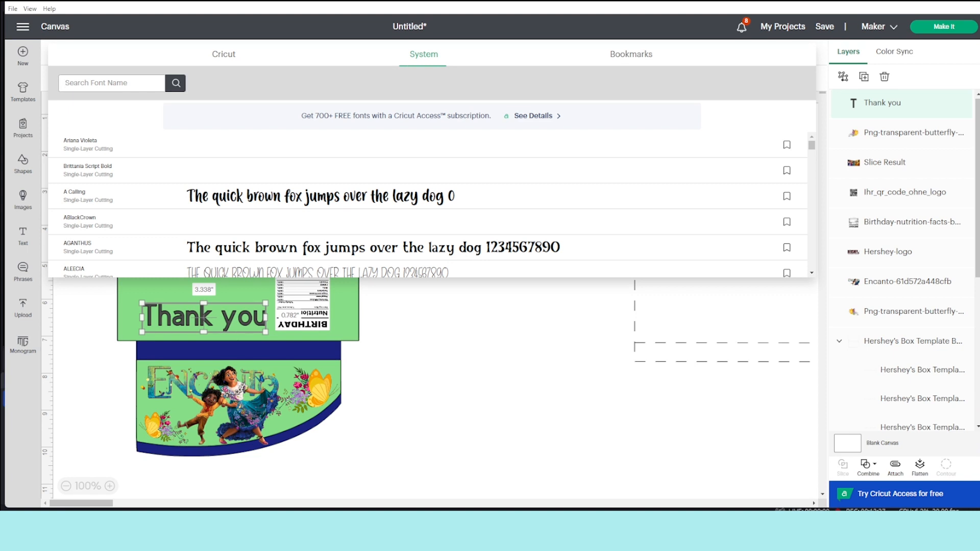
type("ador")
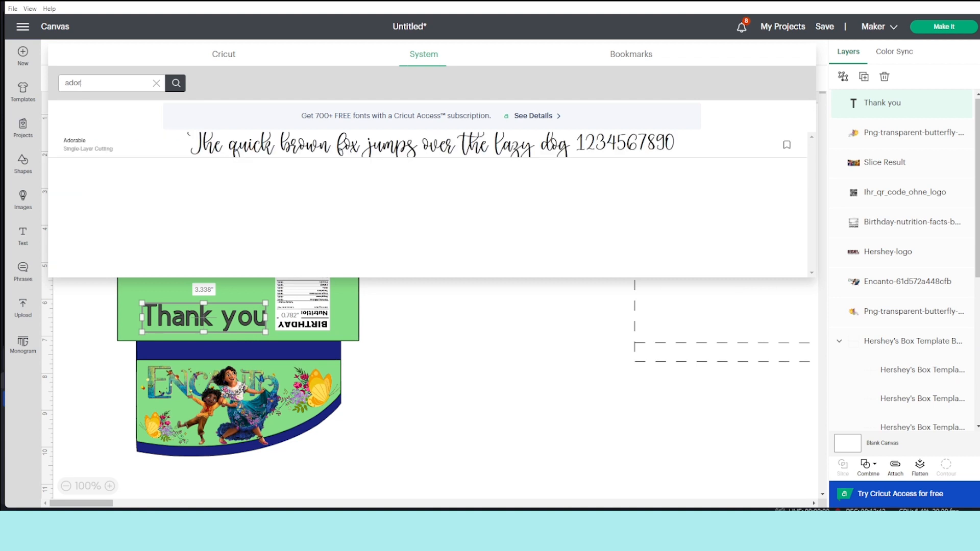
left_click(284, 151)
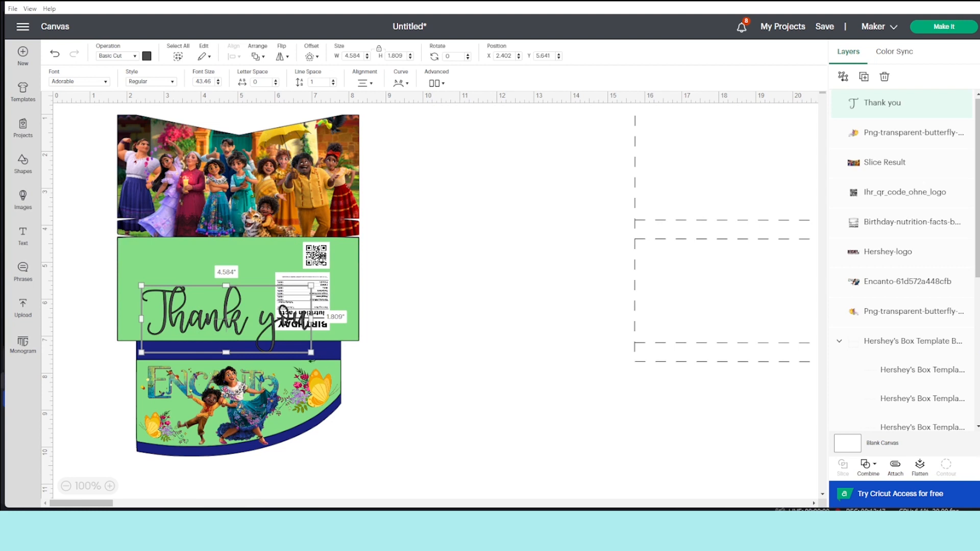
Step: Scale the "Thank you" text to about 3.25 by 1.28 in, rotate it 180 degrees and reposition it within the middle green panel
left_click_drag(311, 352, 242, 323)
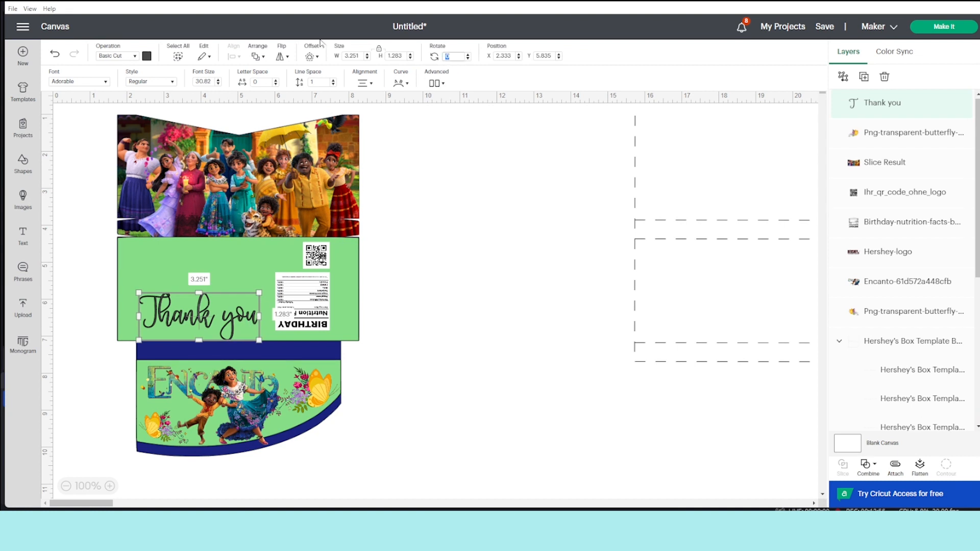
type("180")
key("Return")
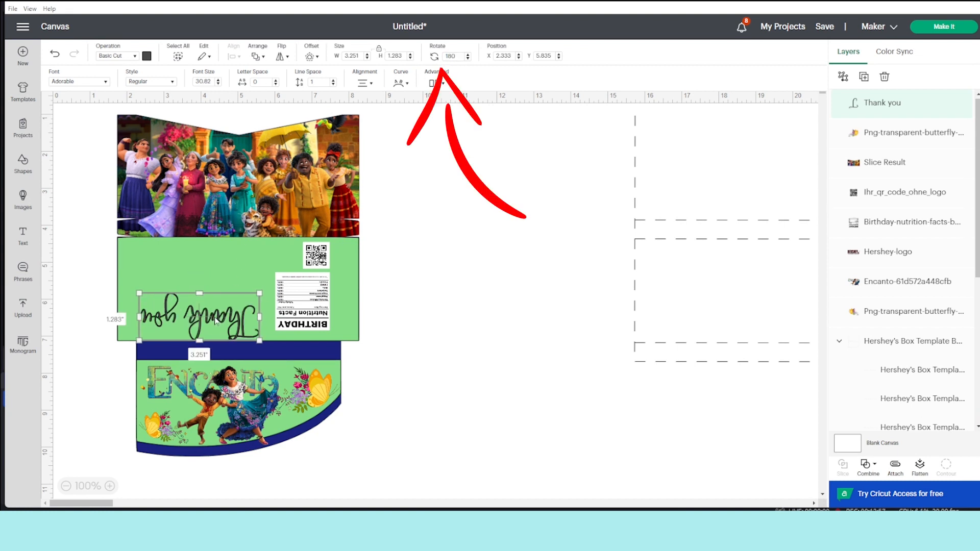
left_click_drag(216, 321, 218, 311)
Step: Recolor the "Thank you" text to the base's navy blue and nudge it slightly closer to the nutrition facts label
left_click(146, 56)
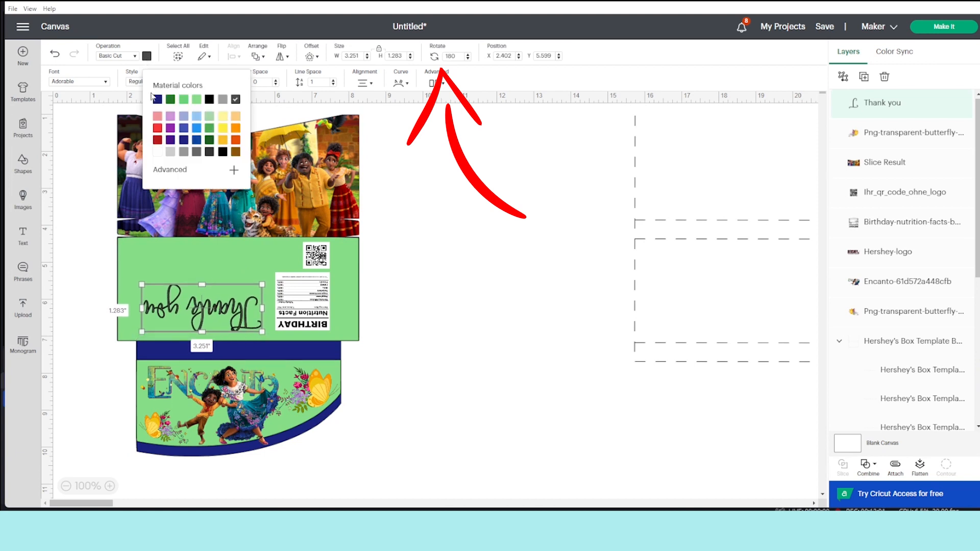
left_click(157, 99)
left_click(417, 320)
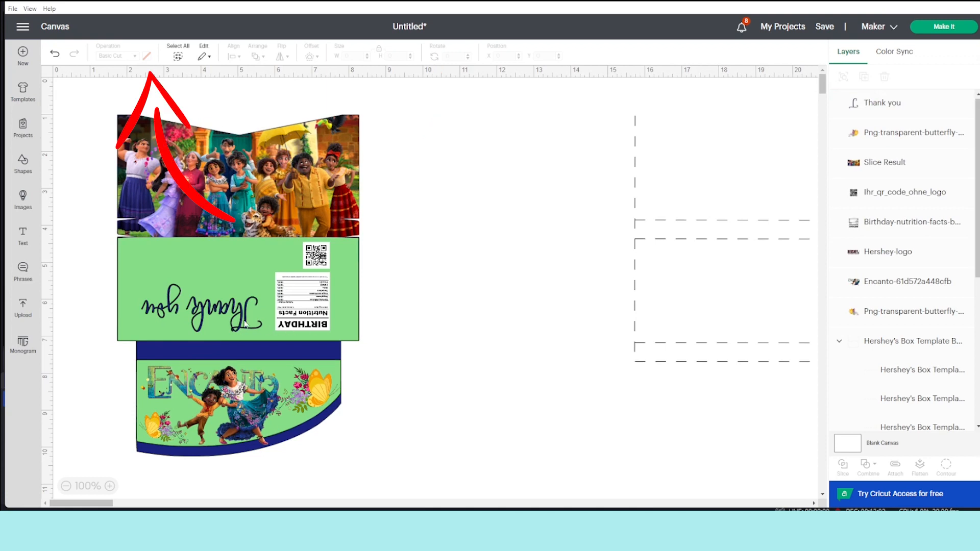
left_click_drag(244, 324, 251, 326)
left_click(448, 299)
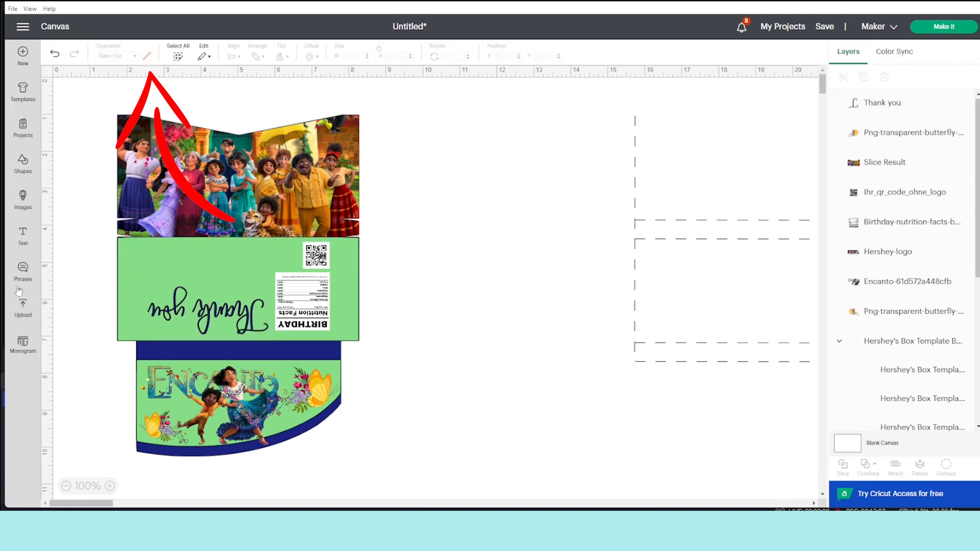
Step: Add a new text reading "for coming to celebrate" on one line and "with me" on the next
left_click(25, 237)
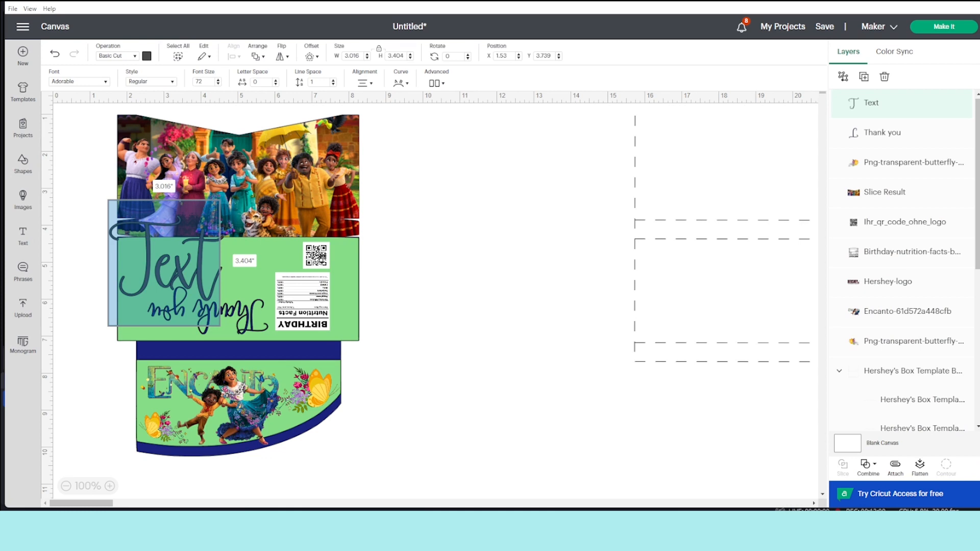
key("BackSpace")
type("for coming to celebrate")
key("Return")
type("with me")
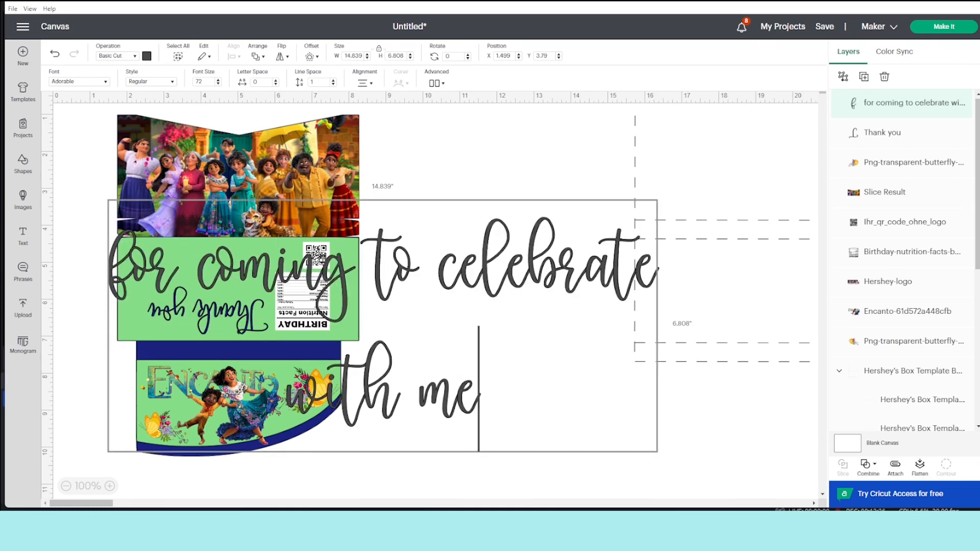
Step: Shrink the new text, set its font to Mistari Sans and size it to about 3.54 by 1 in beside "Thank you" in the green panel
double_click(200, 82)
type("14")
key("Return")
left_click_drag(161, 237, 194, 276)
left_click(79, 82)
left_click(250, 197)
left_click_drag(262, 283, 271, 289)
Step: Change the text's second line to "with my birthday" and recolor the whole text golden yellow
double_click(206, 272)
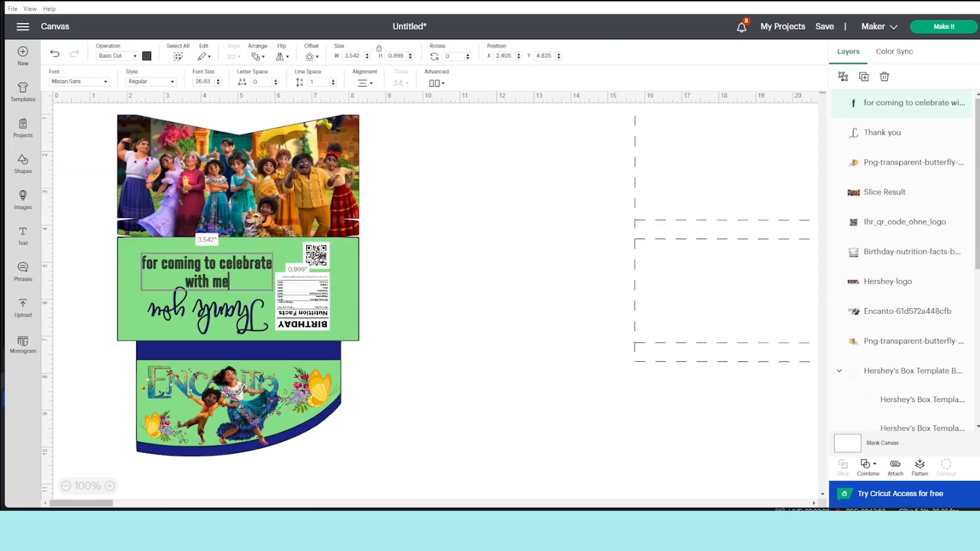
key("BackSpace")
type("y birthday")
left_click(287, 270)
left_click(147, 56)
left_click(236, 139)
left_click(433, 204)
Step: Rotate the "for coming to celebrate with my birthday" text 180 degrees and nudge it into place beside "Thank you"
left_click(206, 273)
double_click(452, 56)
type("180")
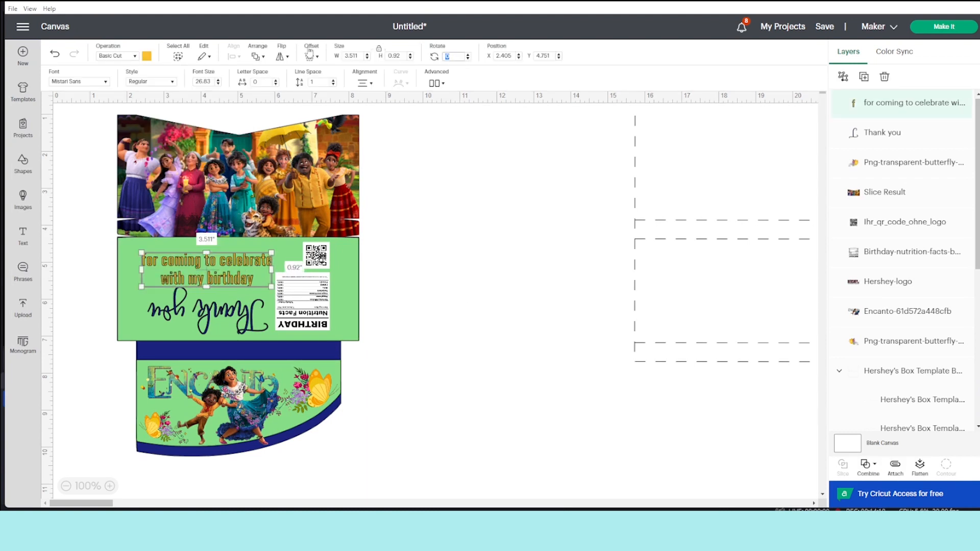
key("Return")
left_click(433, 204)
left_click_drag(234, 279, 235, 276)
Step: Flatten the whole decorated box with its artwork and texts into one print then cut image
left_click(444, 453)
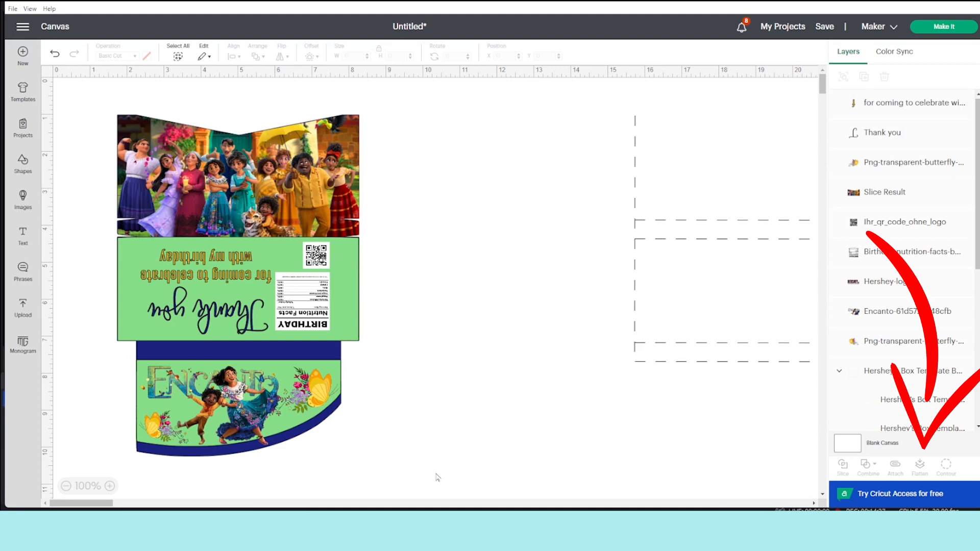
left_click_drag(435, 475, 95, 109)
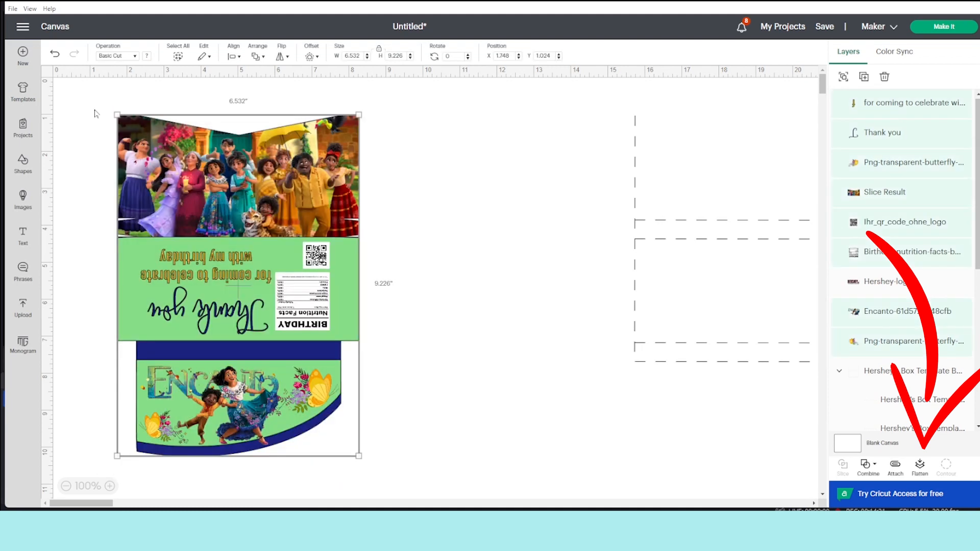
left_click(922, 473)
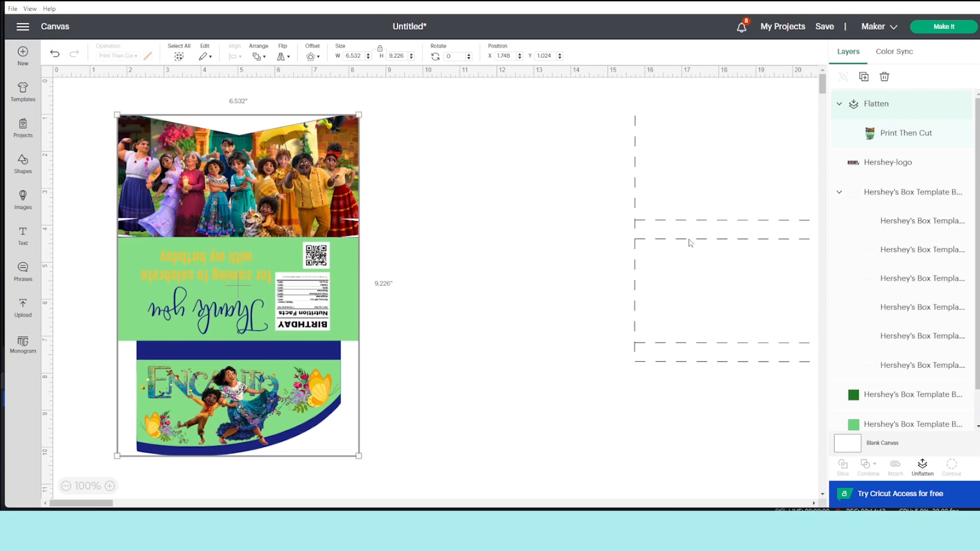
Step: Place the dashed score lines over the flattened box, aligned with its folds, and bring them to the front
mouse_move(692, 240)
left_mouse_down()
mouse_move(699, 241)
mouse_move(198, 271)
mouse_move(202, 239)
left_mouse_up()
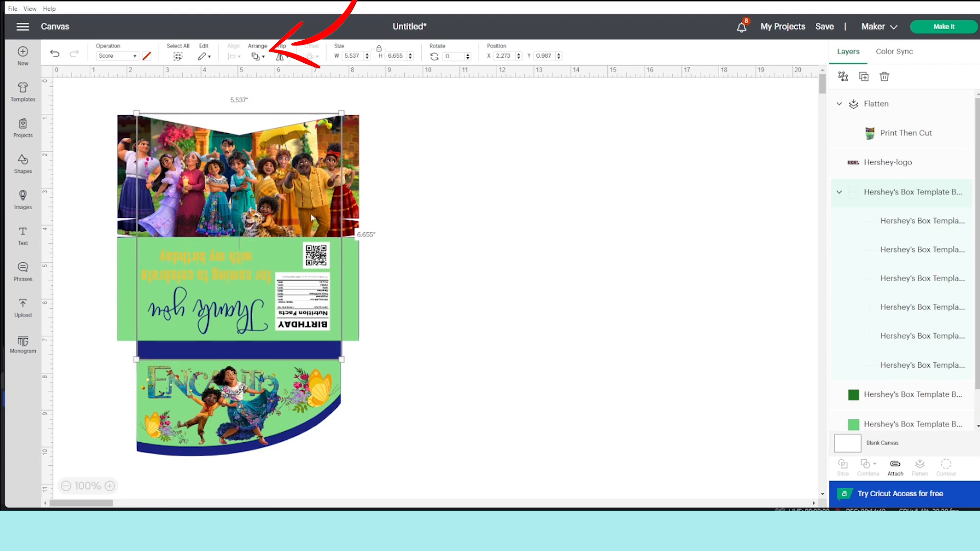
left_click(257, 55)
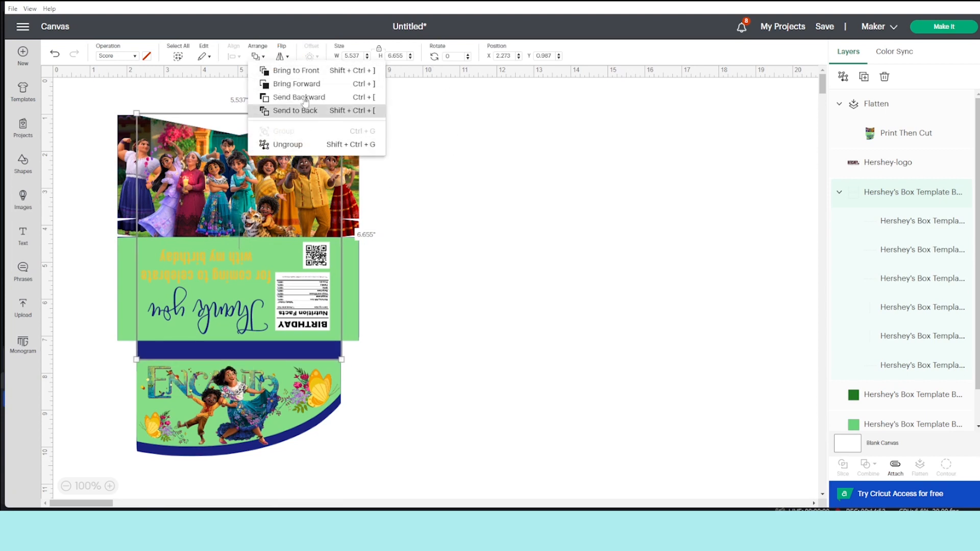
left_click(296, 70)
Step: Attach the score lines to the flattened box
left_click(498, 340)
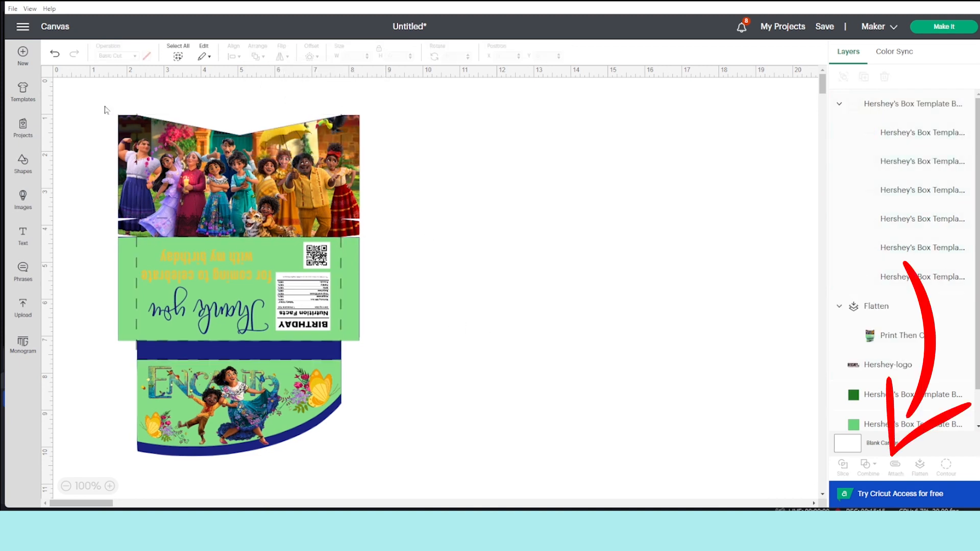
left_click_drag(103, 105, 426, 472)
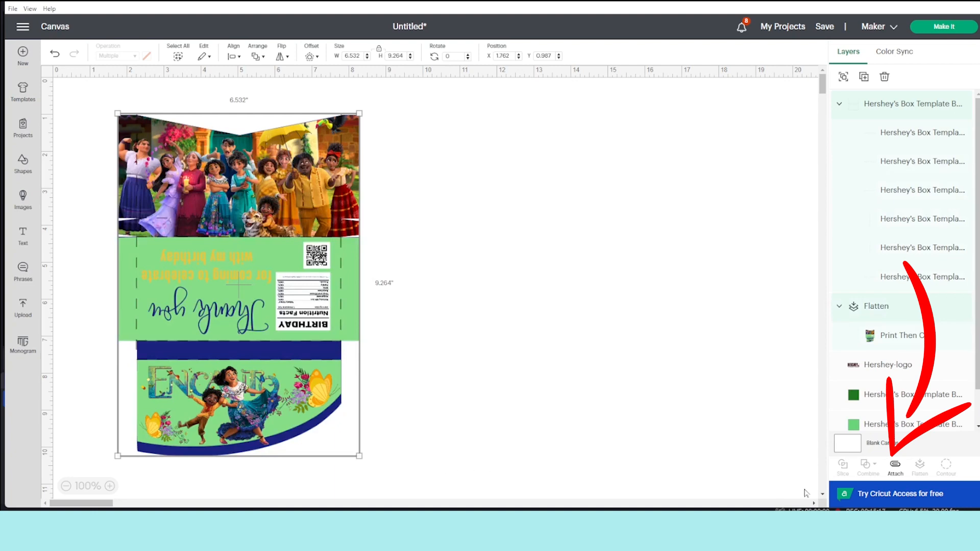
left_click(895, 464)
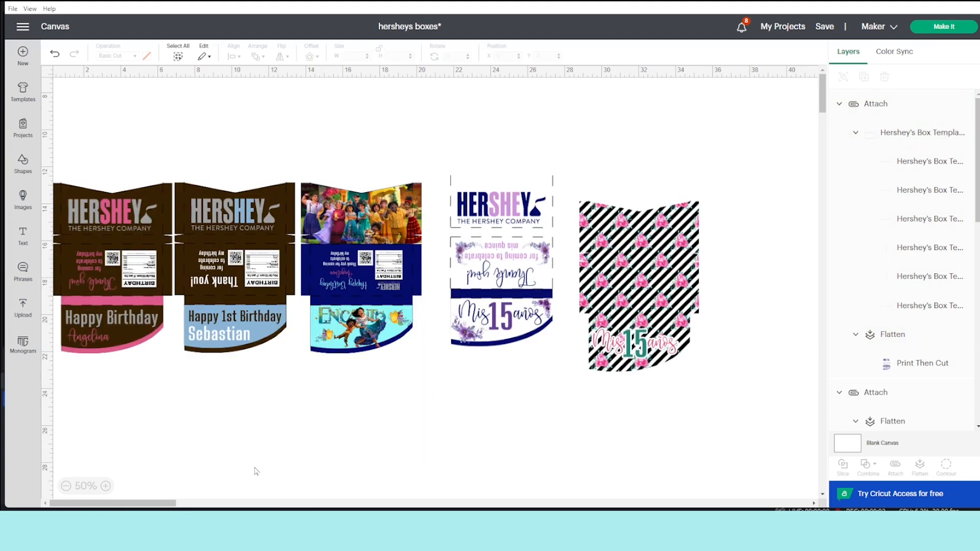
Step: Start making the hersheys boxes project, review its prepared mats and continue to the print stage
left_click(944, 28)
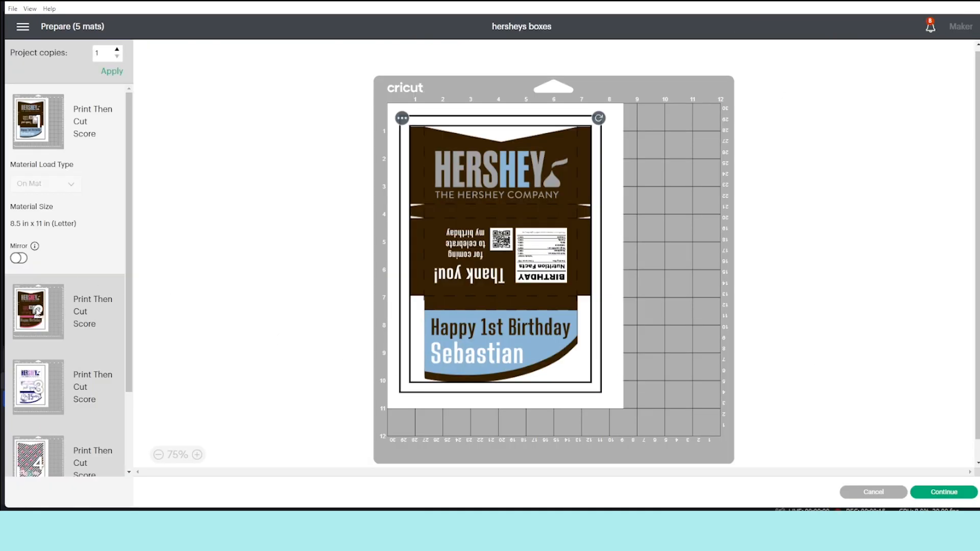
left_click(37, 311)
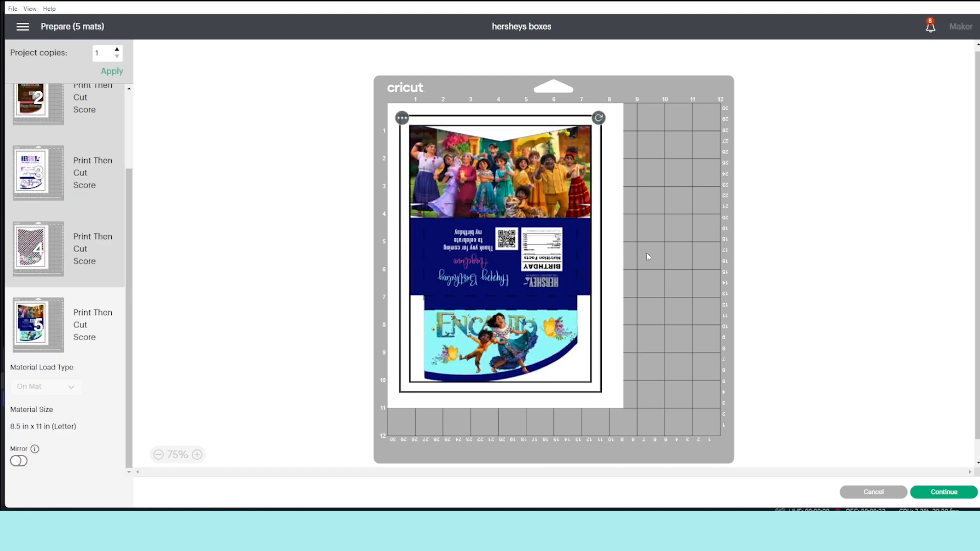
left_click(639, 252)
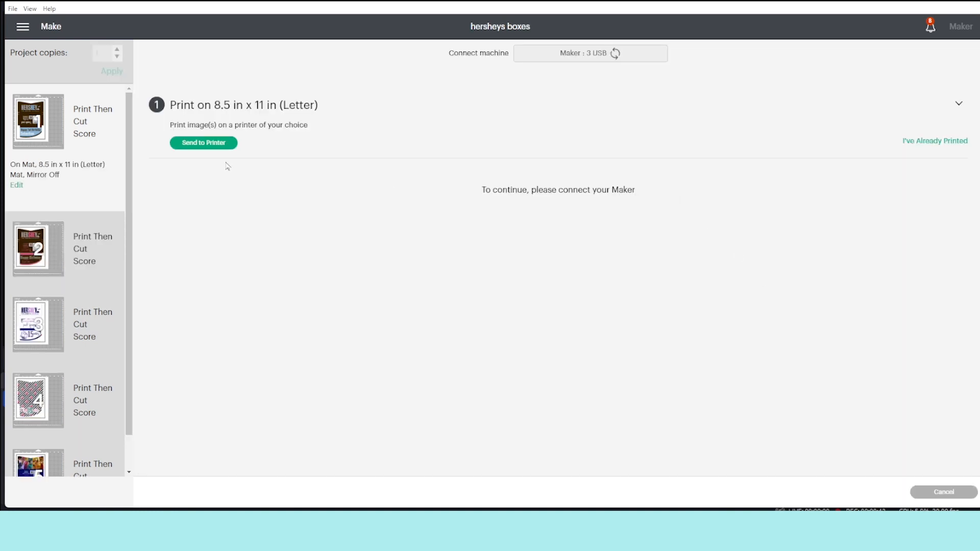
Step: Send the first mat to print with Use System Dialog enabled and choose the Canon G6000 series printer
left_click(215, 146)
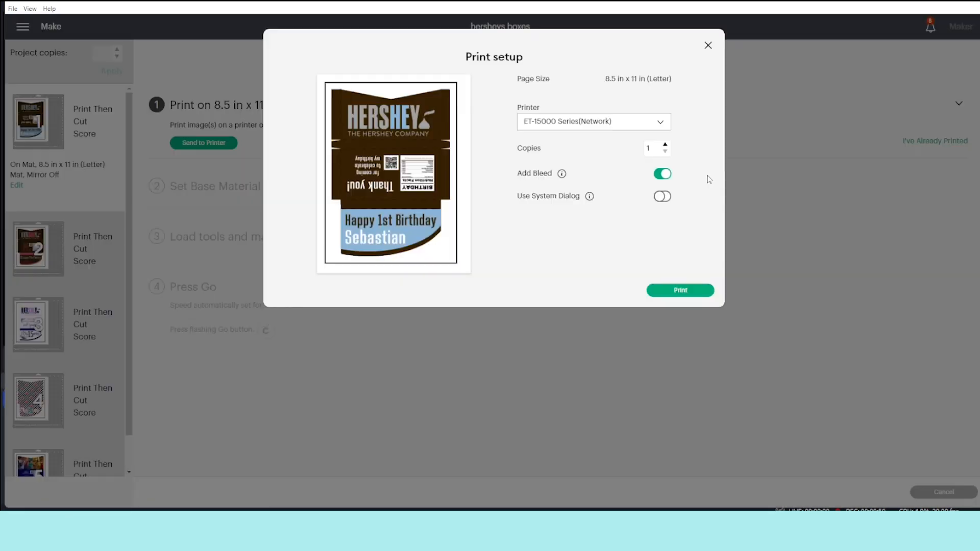
left_click(660, 198)
left_click(695, 290)
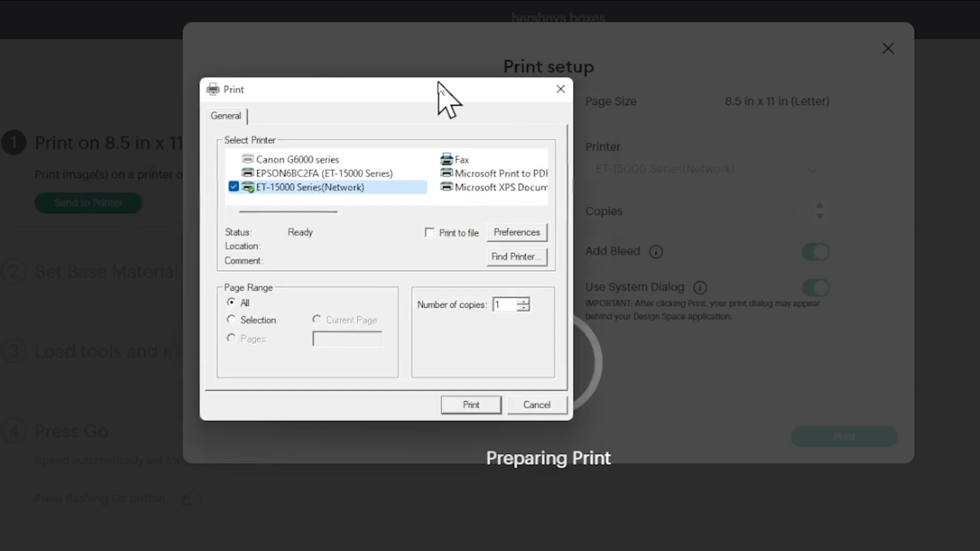
left_click_drag(439, 89, 519, 122)
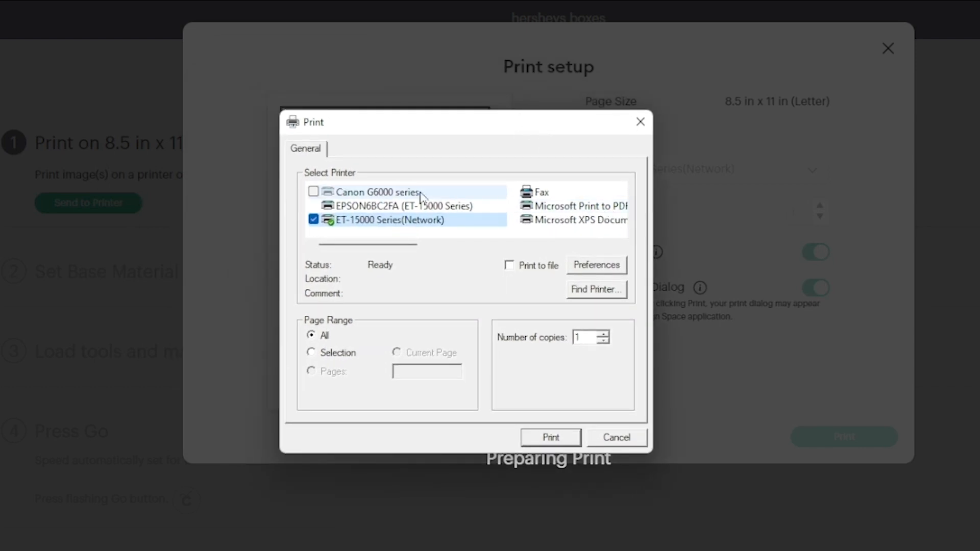
left_click(449, 192)
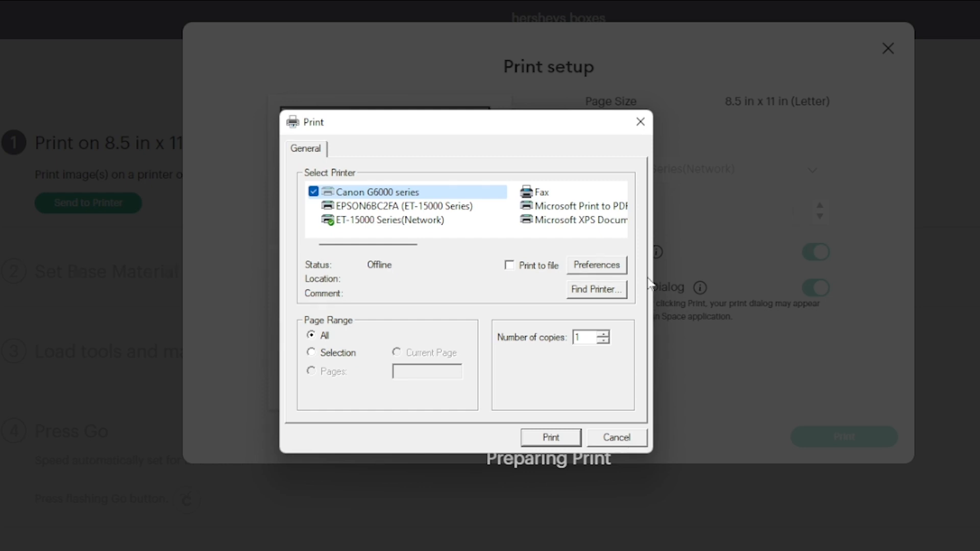
Step: Open the Canon's printing preferences and review the Photo Papers media types, keeping Photo Paper Plus Glossy II
left_click(613, 266)
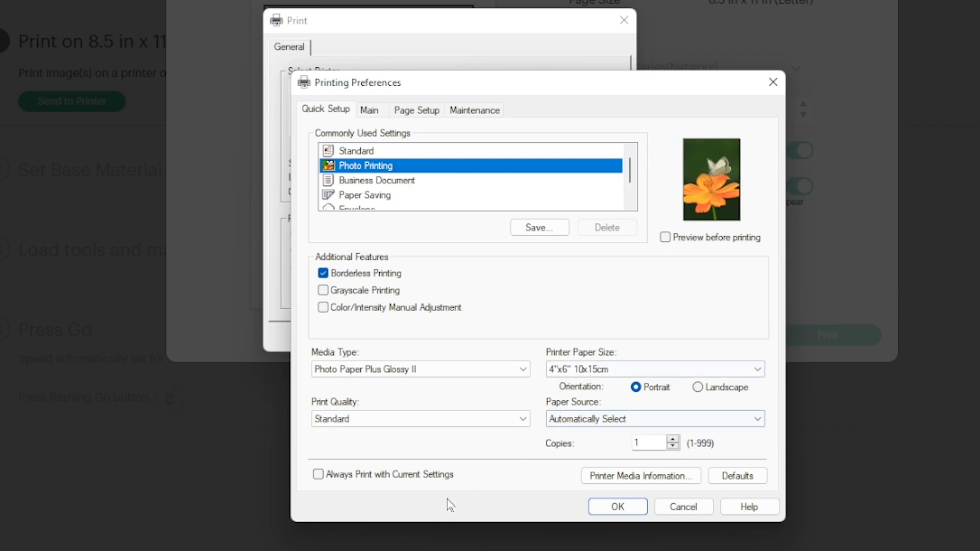
left_click(522, 373)
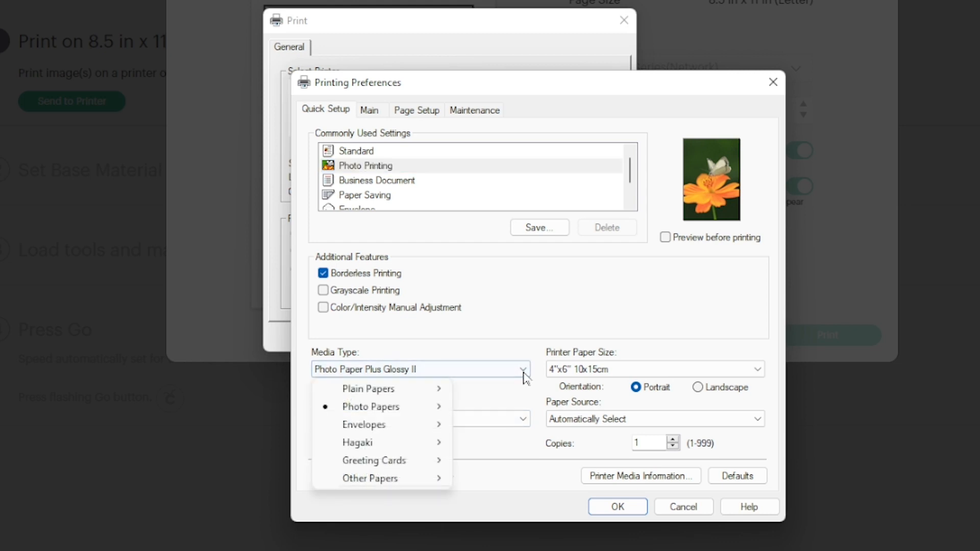
mouse_move(402, 413)
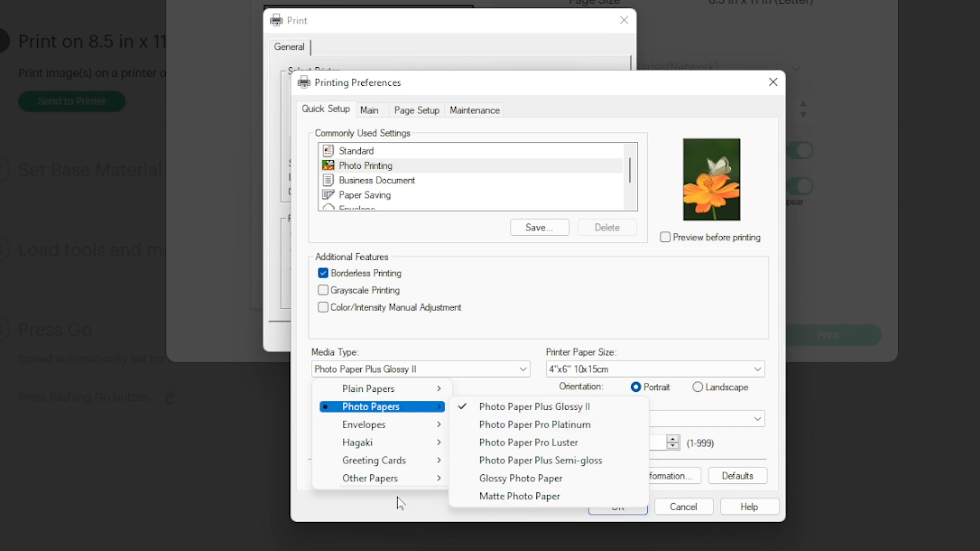
left_click(474, 343)
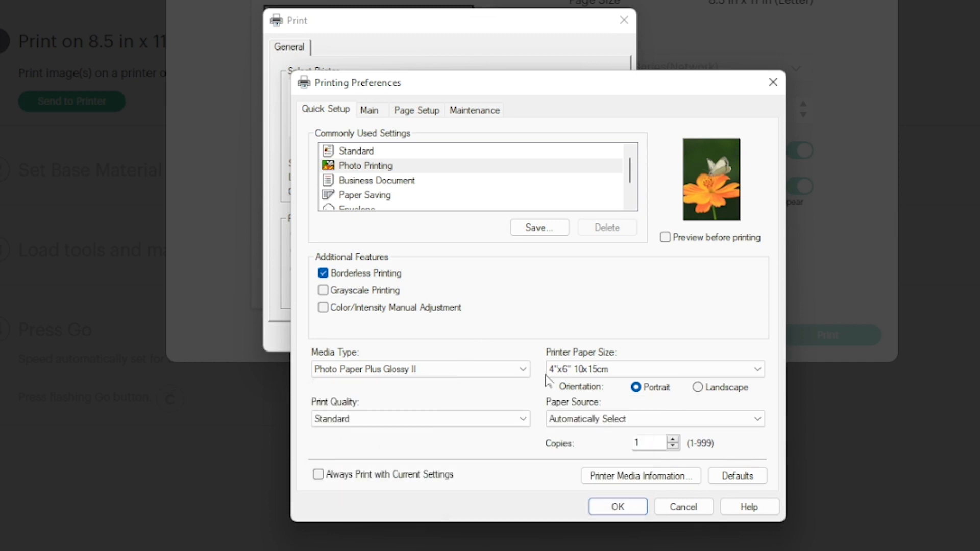
Step: Print the first mat at High quality on Letter 8.5"x11" 22x28cm paper
left_click(426, 426)
left_click(366, 434)
left_click(716, 376)
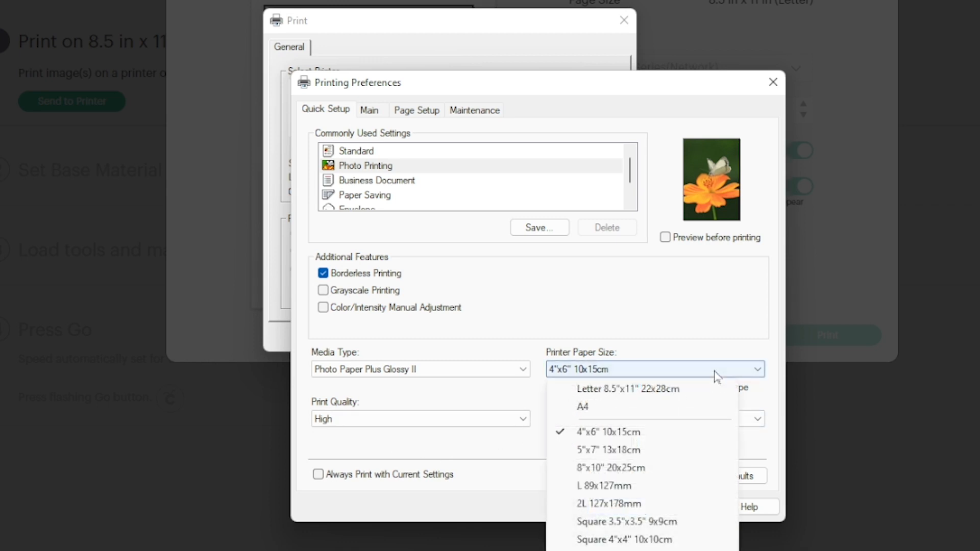
left_click(675, 389)
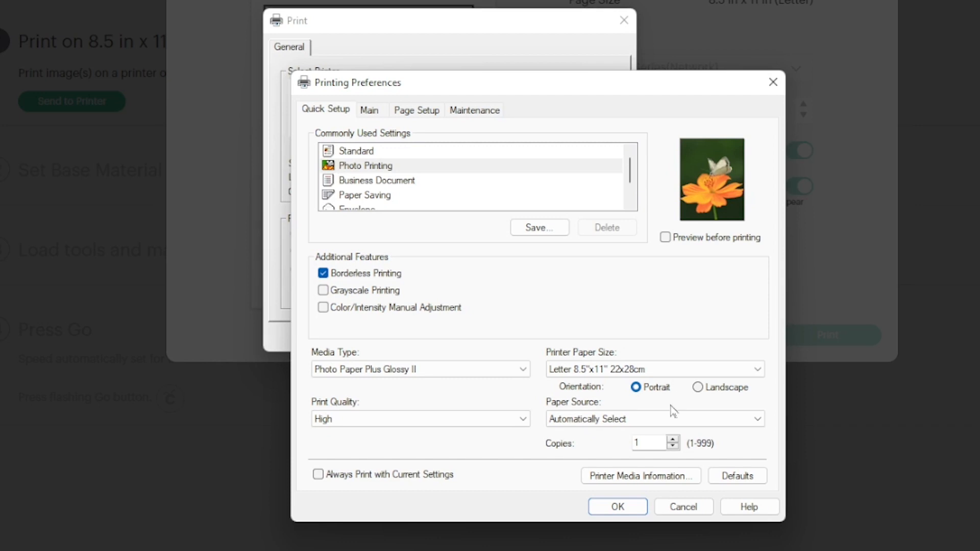
left_click(618, 507)
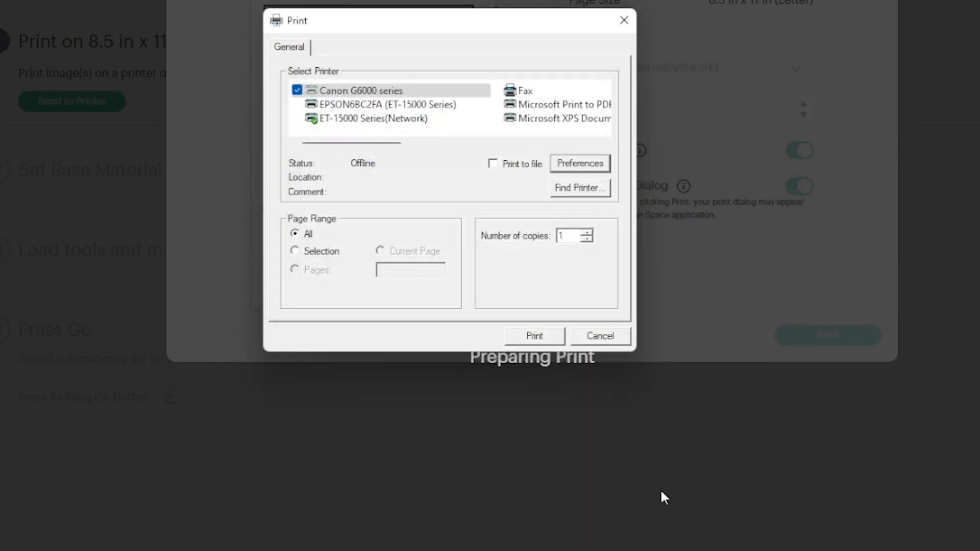
left_click(531, 336)
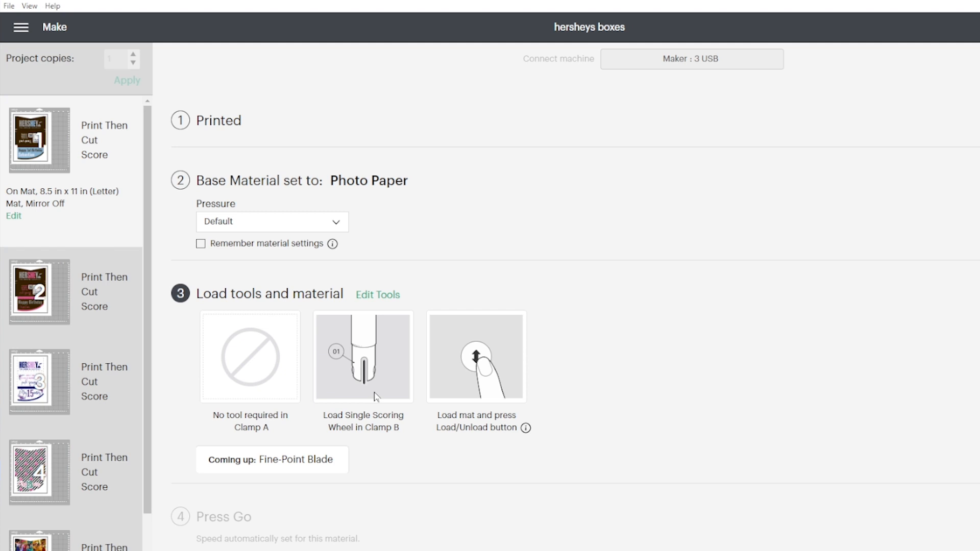
Step: Review the tool options and apply the Single Scoring Wheel for scoring and the Fine-Point Blade for cutting
left_click(366, 297)
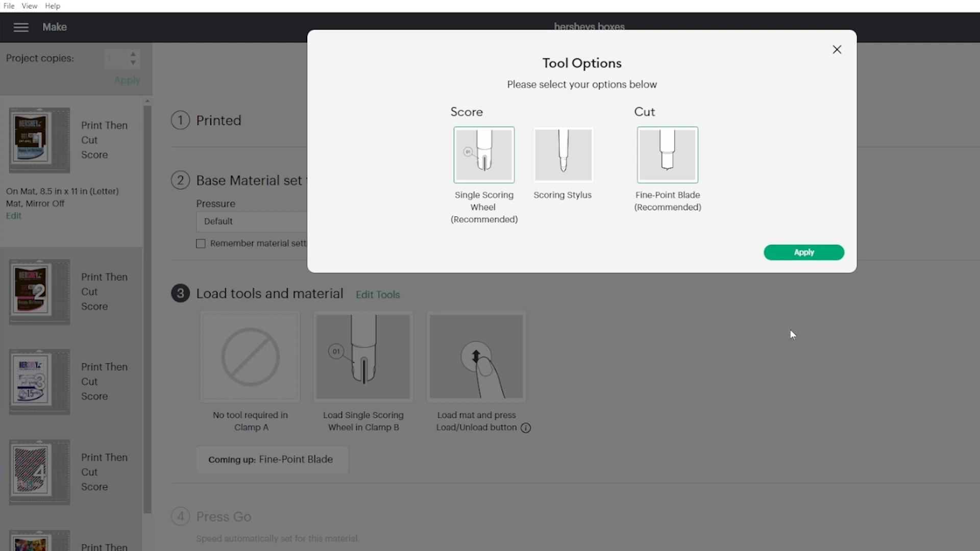
left_click(804, 253)
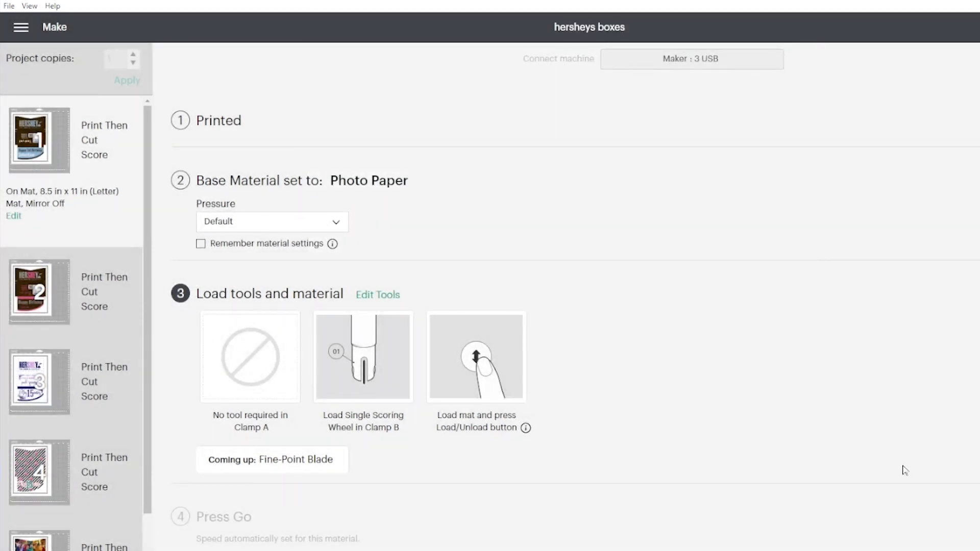